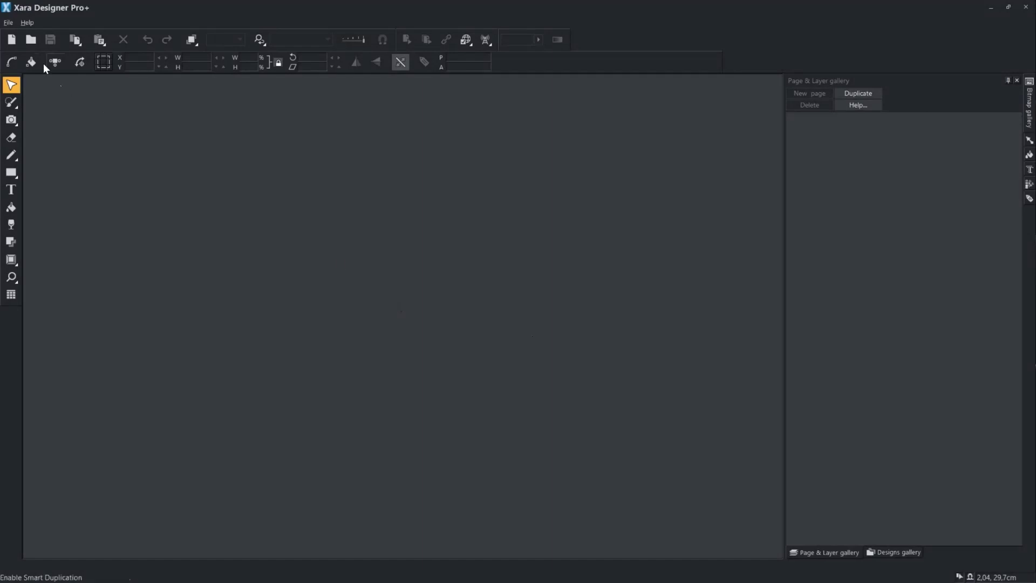
# - Create a new blank document and centre the page in the view
pyautogui.click(11, 39)
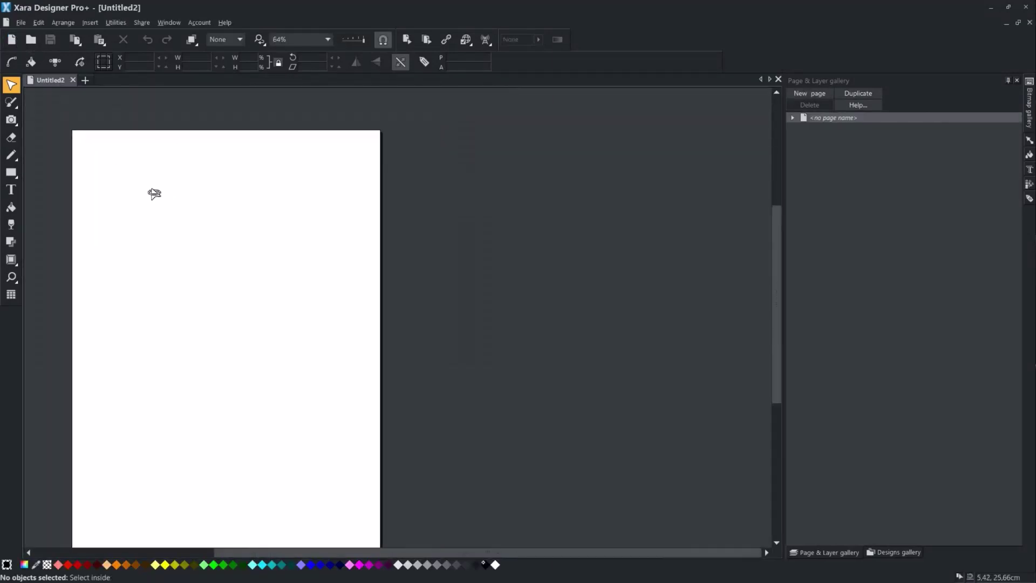
pyautogui.moveTo(150, 252); pyautogui.dragTo(282, 231)
pyautogui.keyDown('ctrl'); pyautogui.scroll(1, 266, 255); pyautogui.keyUp('ctrl')
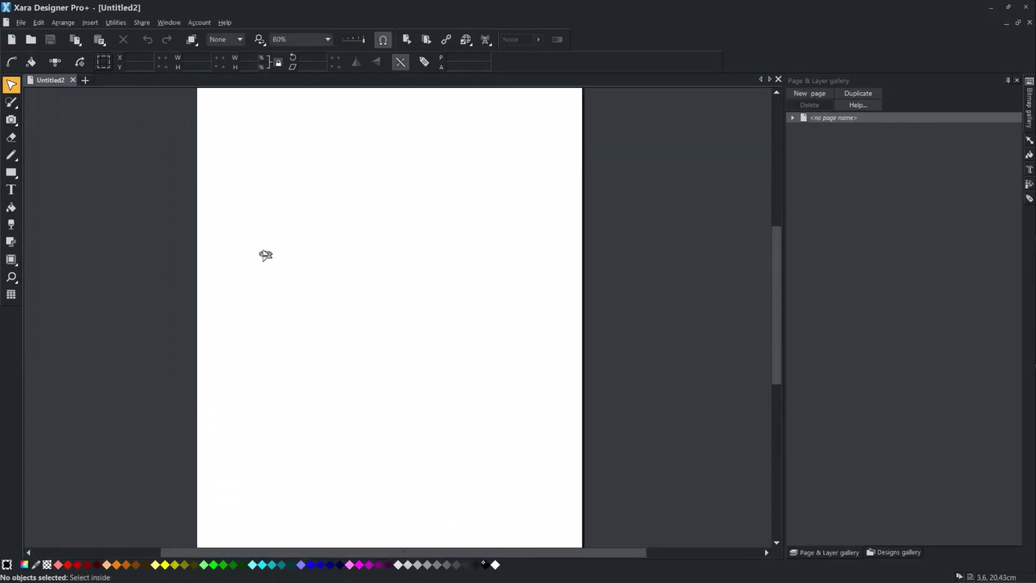
# - Draw a 7-column, 8-row table on the page
pyautogui.click(11, 294)
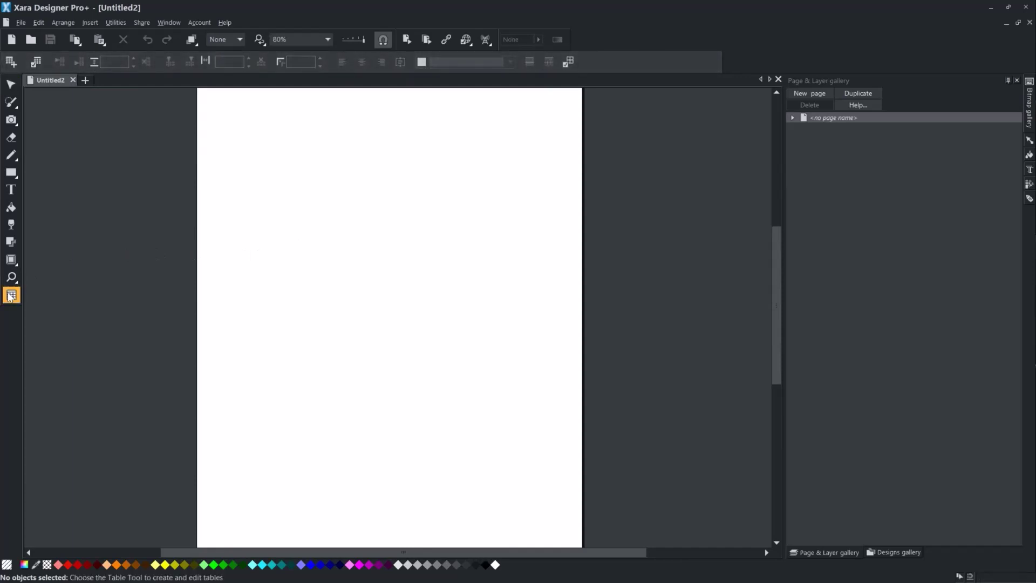
pyautogui.moveTo(248, 246)
pyautogui.mouseDown()
pyautogui.moveTo(380, 265)
pyautogui.moveTo(378, 399)
pyautogui.mouseUp()
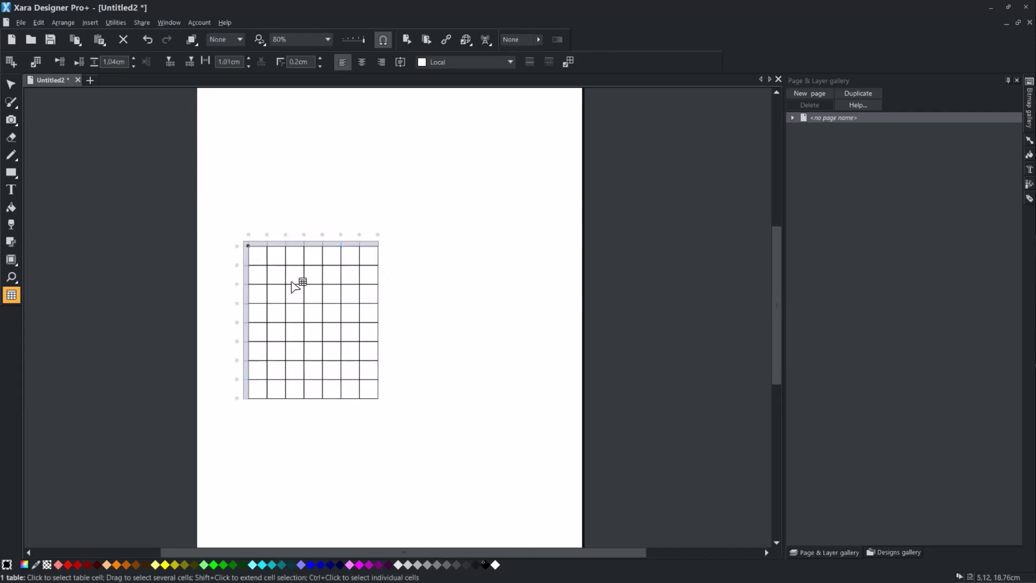
pyautogui.scroll(2, 300, 286)
# - Merge the top row into one cell, centred horizontally and vertically
pyautogui.moveTo(240, 241); pyautogui.dragTo(413, 245)
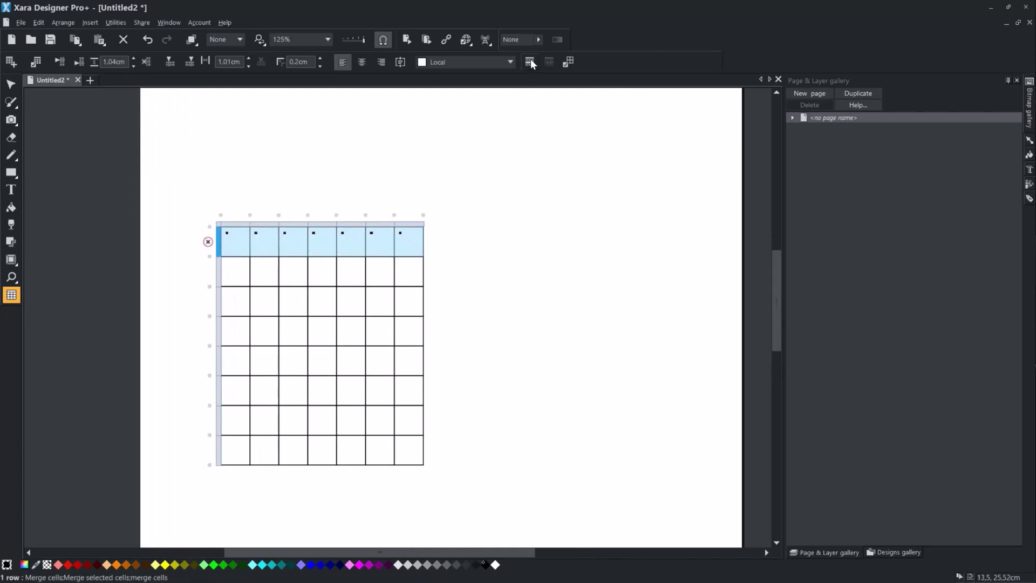
pyautogui.click(530, 62)
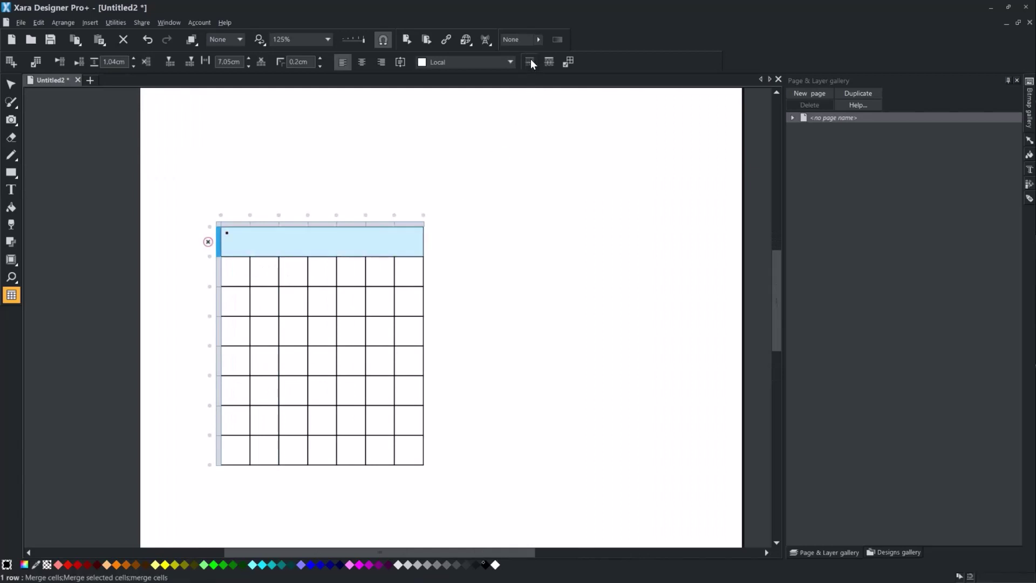
pyautogui.click(362, 63)
pyautogui.click(400, 63)
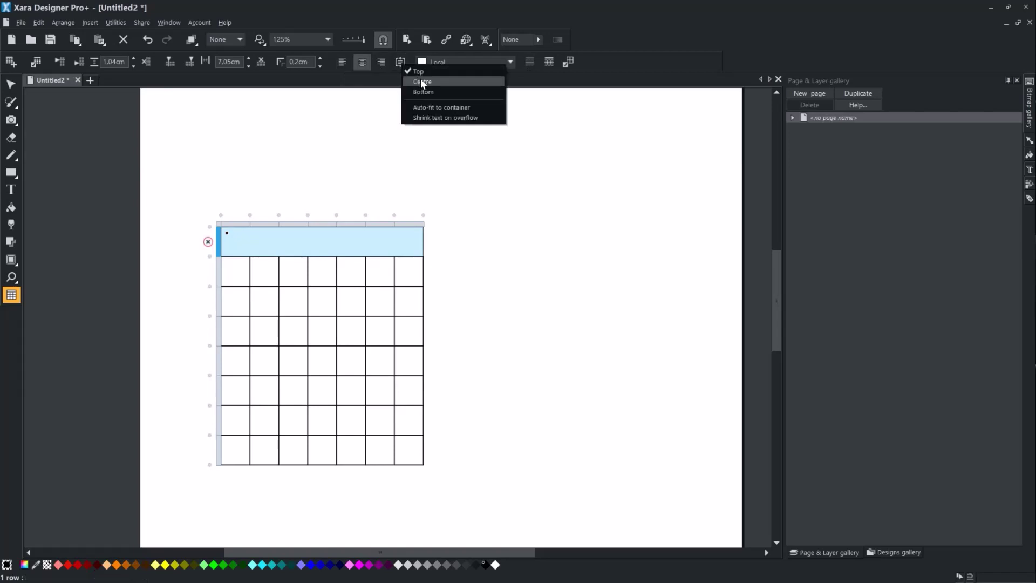
pyautogui.click(421, 82)
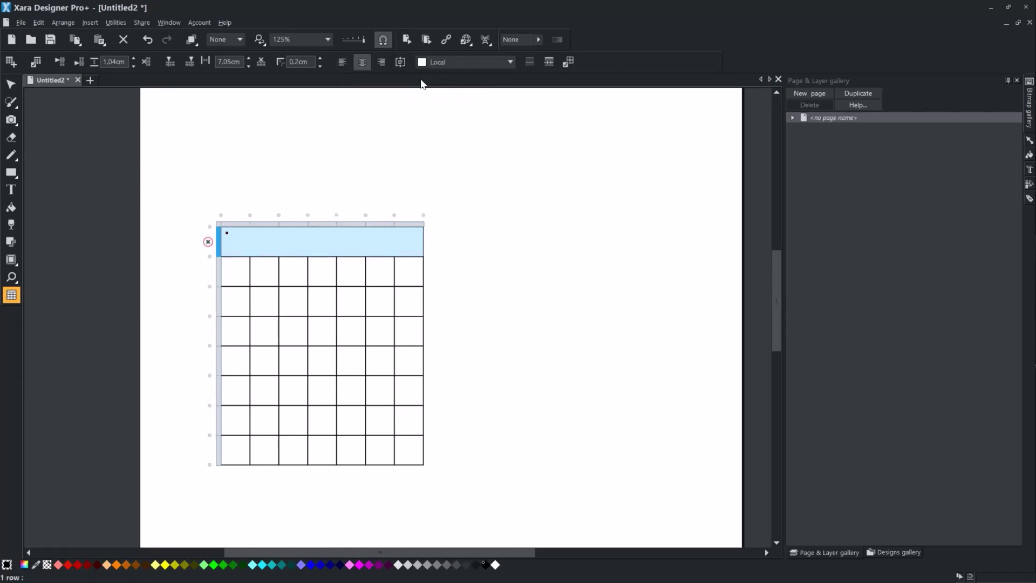
# - Enter 'January' in the top cell and day initials M T W T F S S in row two
pyautogui.doubleClick(328, 241)
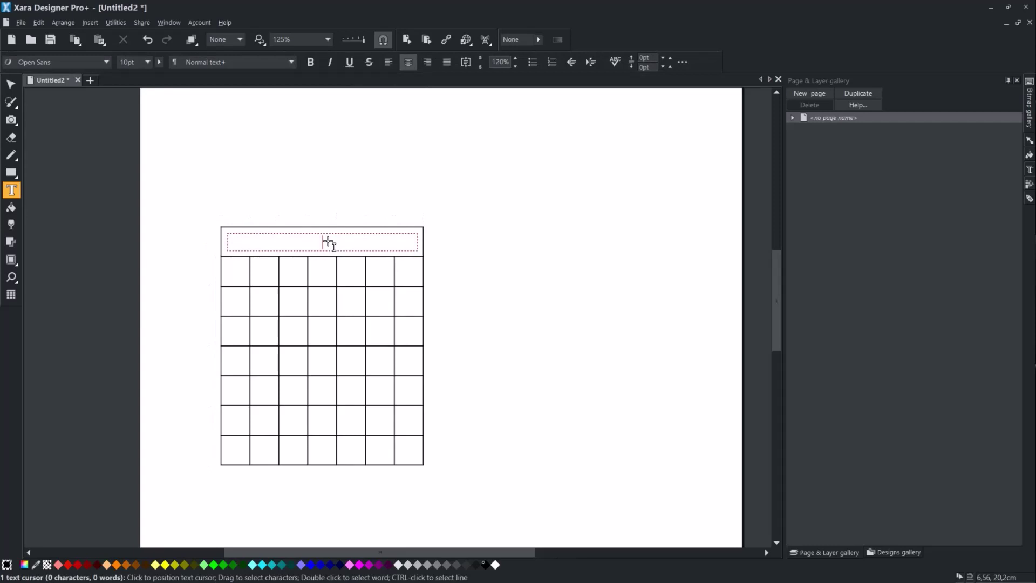
pyautogui.write('January')
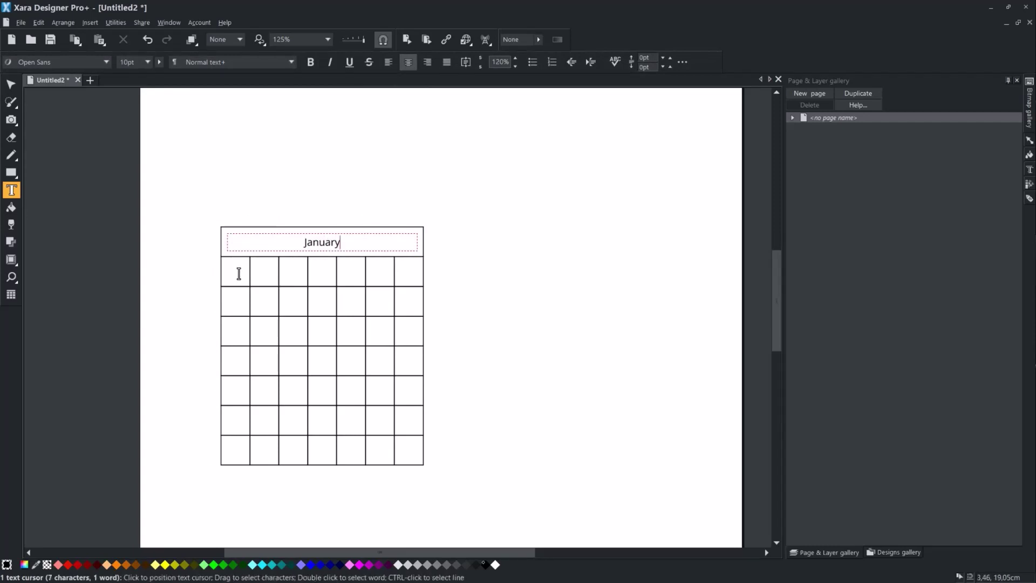
pyautogui.click(239, 274)
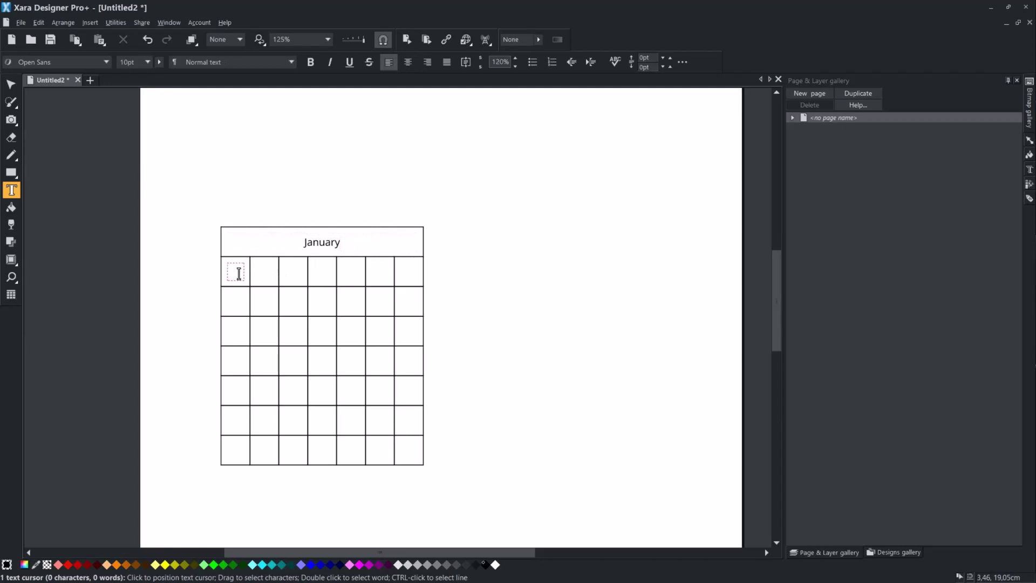
pyautogui.write('M')
pyautogui.press('Tab')
pyautogui.write('T')
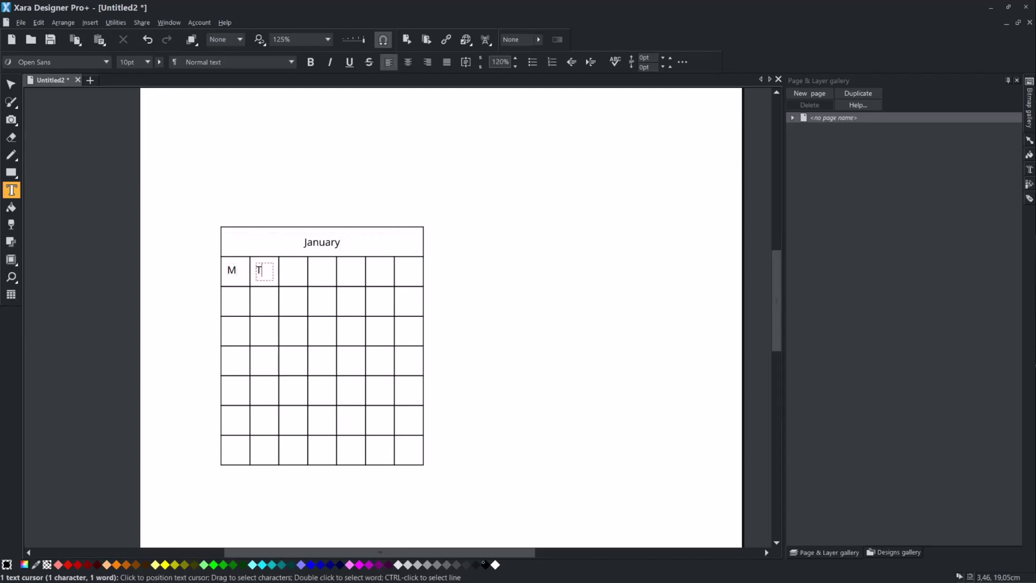
pyautogui.press('Tab')
pyautogui.write('W')
pyautogui.press('Tab')
pyautogui.write('T')
pyautogui.press('Tab')
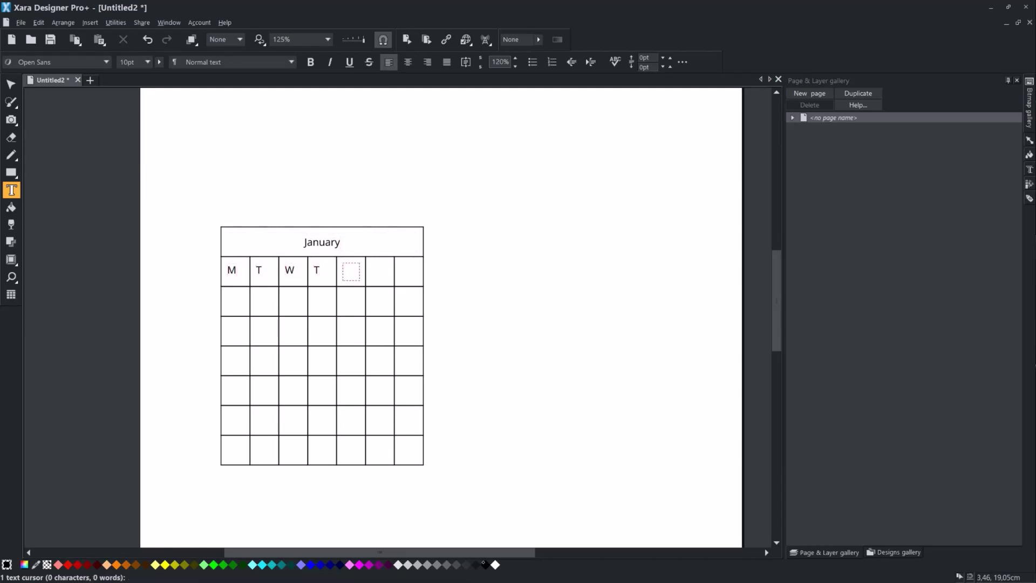
pyautogui.write('F')
pyautogui.press('Tab')
pyautogui.write('S')
pyautogui.press('Tab')
pyautogui.write('S')
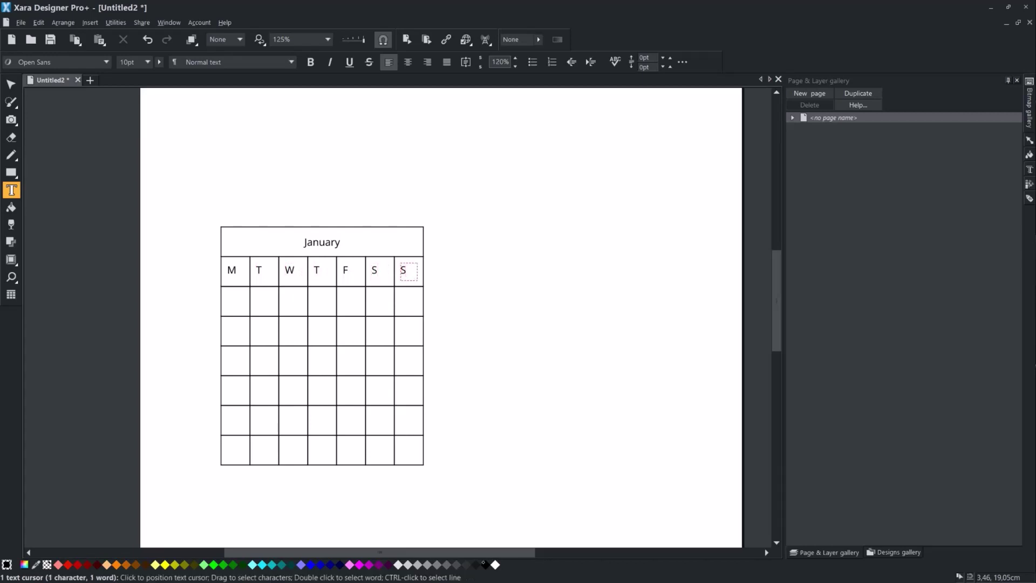
pyautogui.click(11, 295)
# - Centre the day initials horizontally and vertically in their cells
pyautogui.click(245, 276)
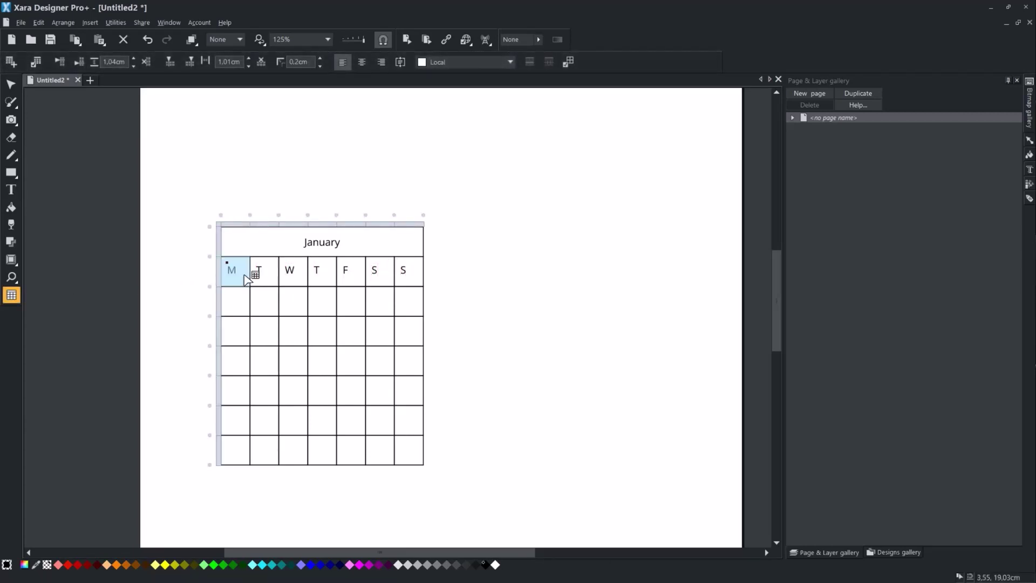
pyautogui.moveTo(245, 276); pyautogui.dragTo(405, 270)
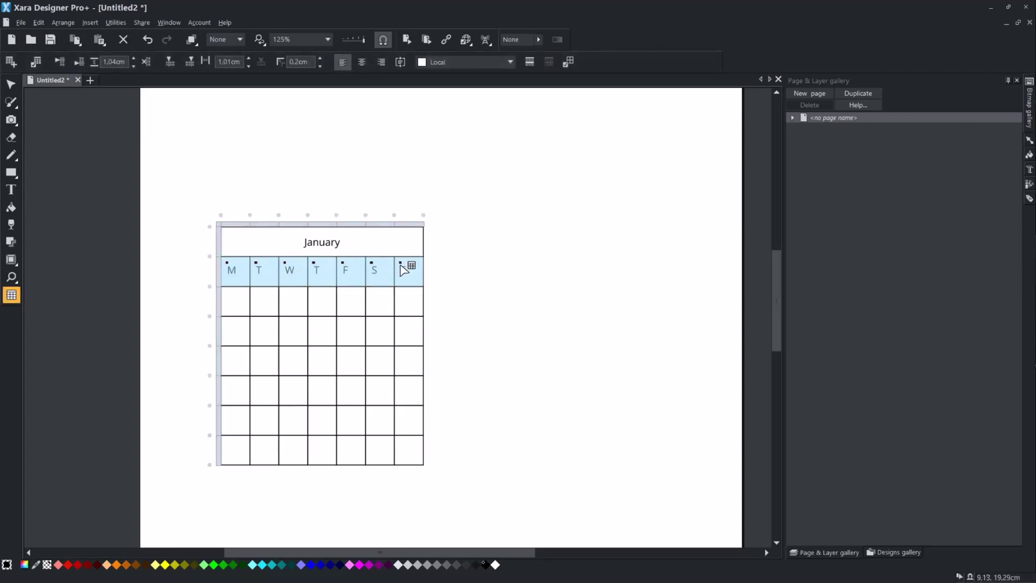
pyautogui.click(361, 59)
pyautogui.click(399, 60)
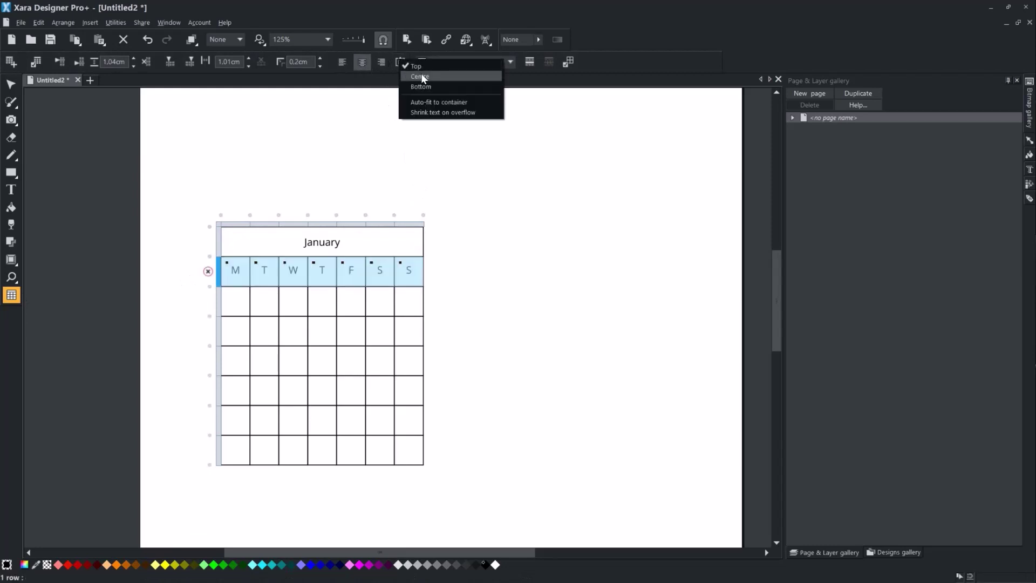
pyautogui.click(421, 76)
# - Colour the Sunday column red and make the day-initials row bold
pyautogui.moveTo(421, 282); pyautogui.dragTo(421, 441)
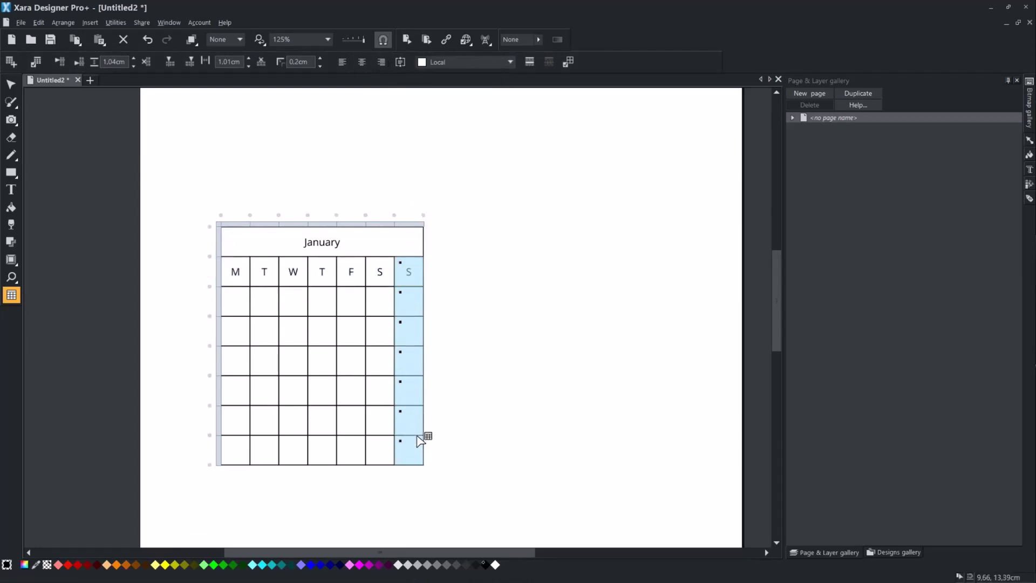
pyautogui.click(68, 564)
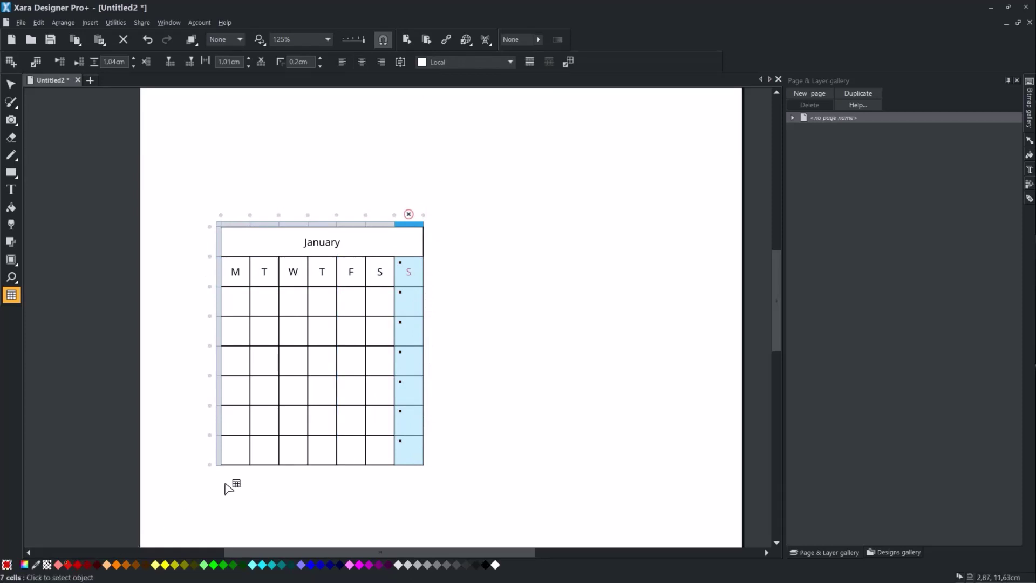
pyautogui.moveTo(248, 271); pyautogui.dragTo(404, 274)
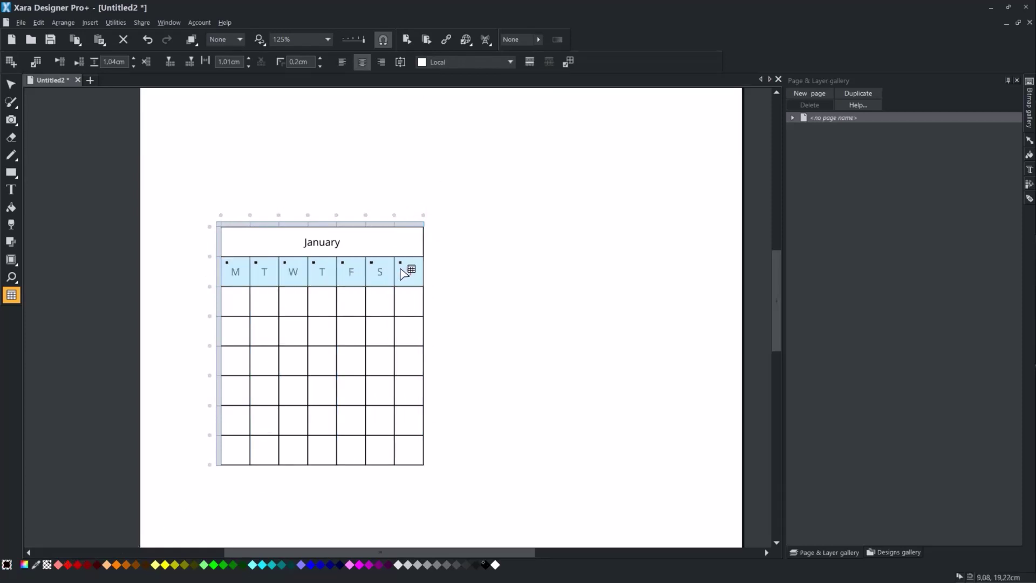
pyautogui.click(13, 189)
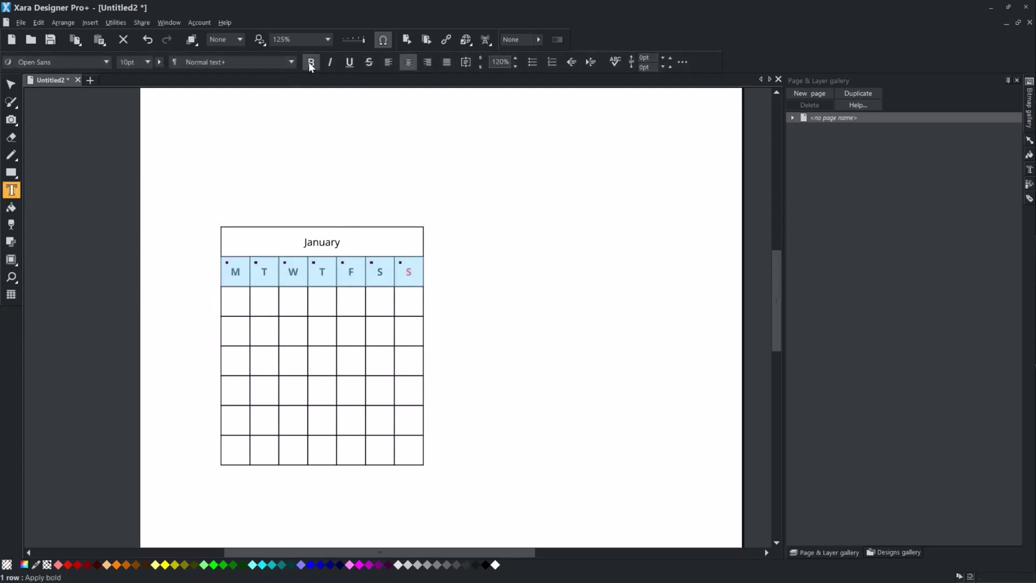
pyautogui.click(10, 295)
pyautogui.click(254, 242)
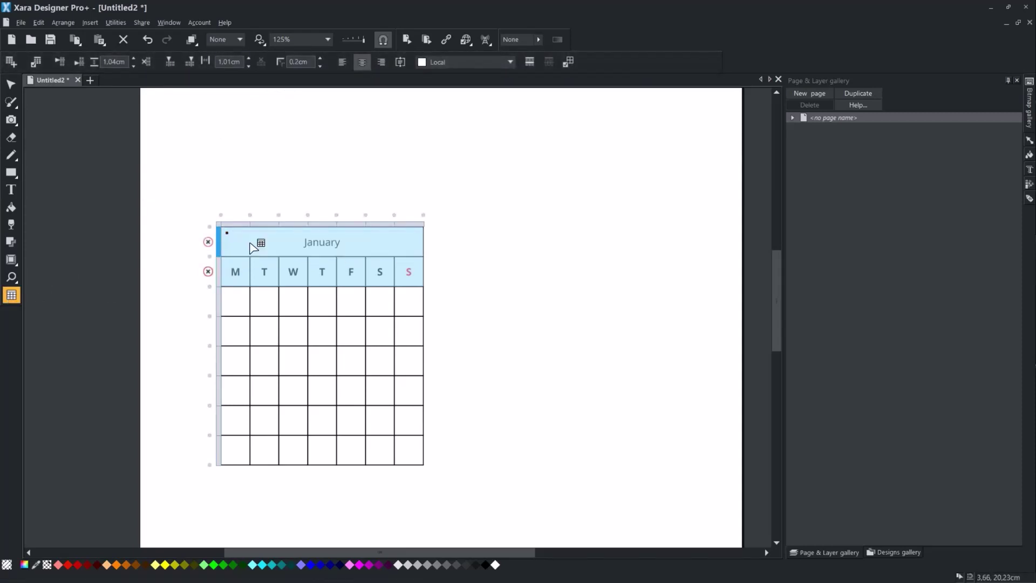
pyautogui.click(377, 363)
# - Remove all cell borders from the whole table
pyautogui.moveTo(238, 236); pyautogui.dragTo(406, 463)
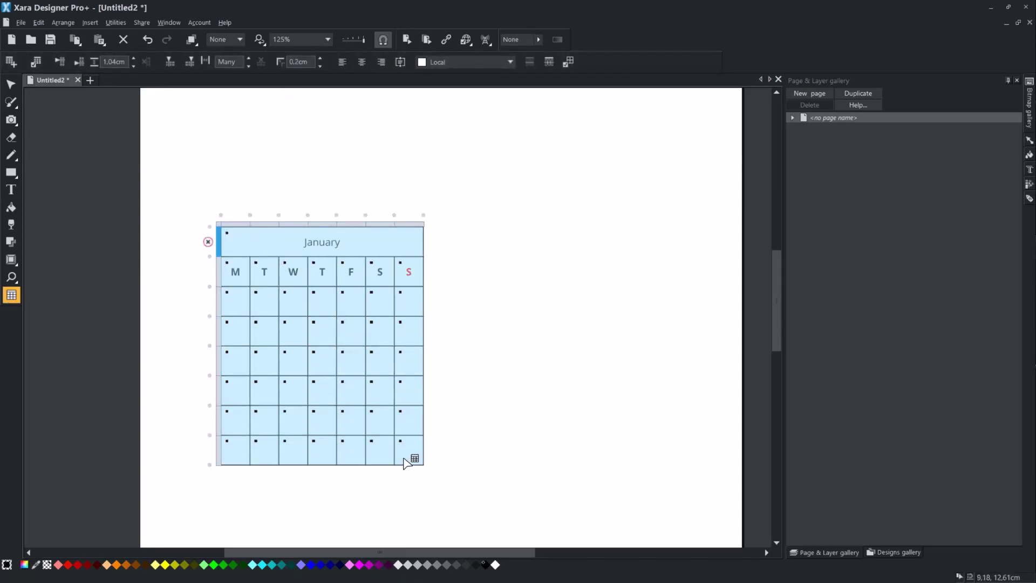
pyautogui.click(565, 63)
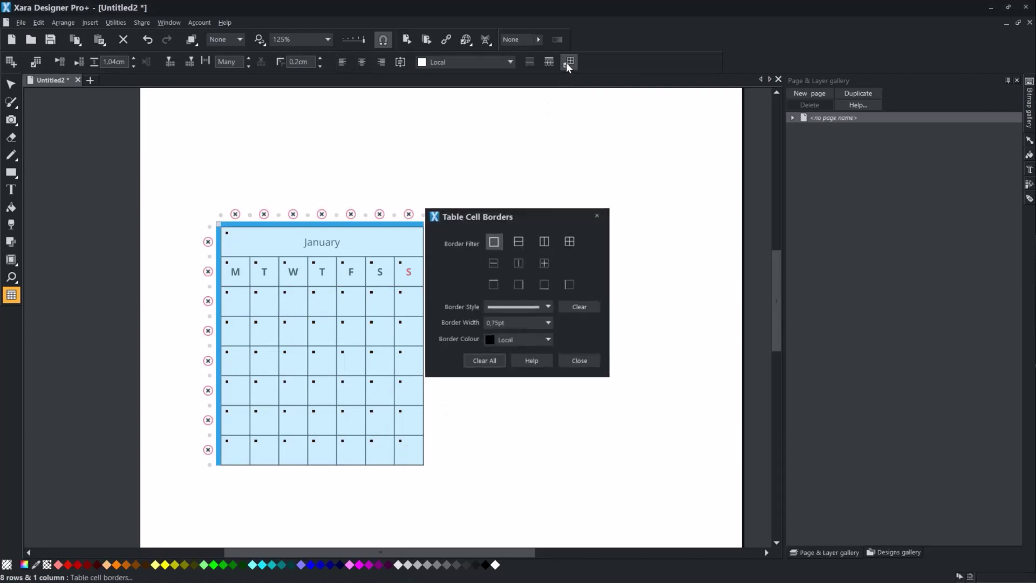
pyautogui.click(571, 241)
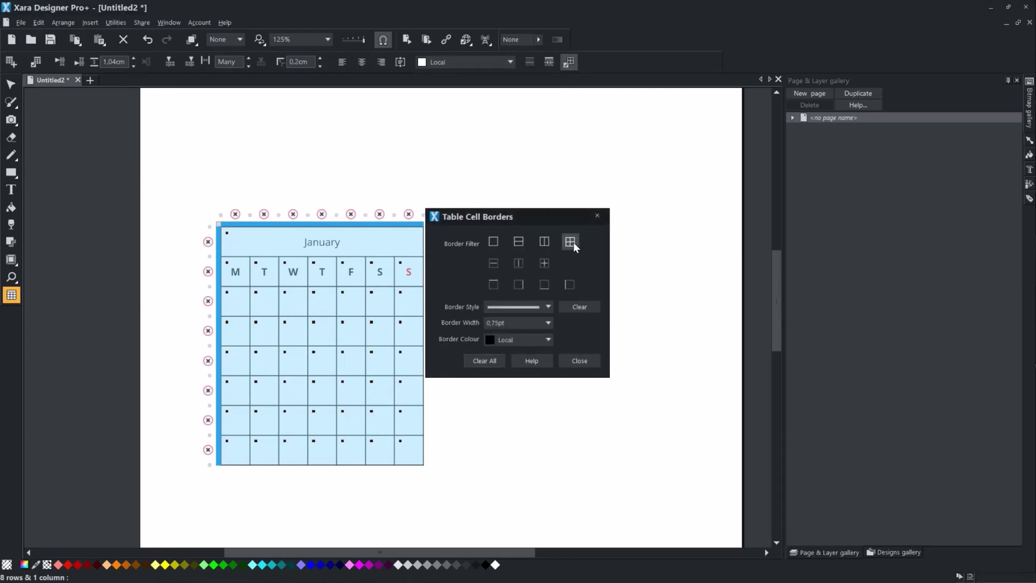
pyautogui.click(579, 306)
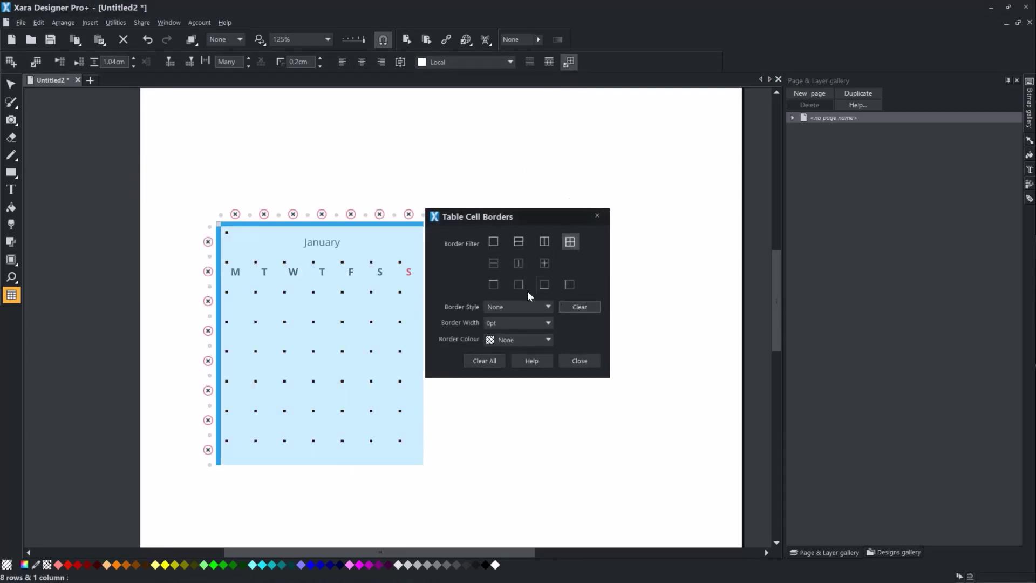
# - Give the weekday row solid 0,25pt top and bottom border lines
pyautogui.moveTo(238, 270); pyautogui.dragTo(421, 273)
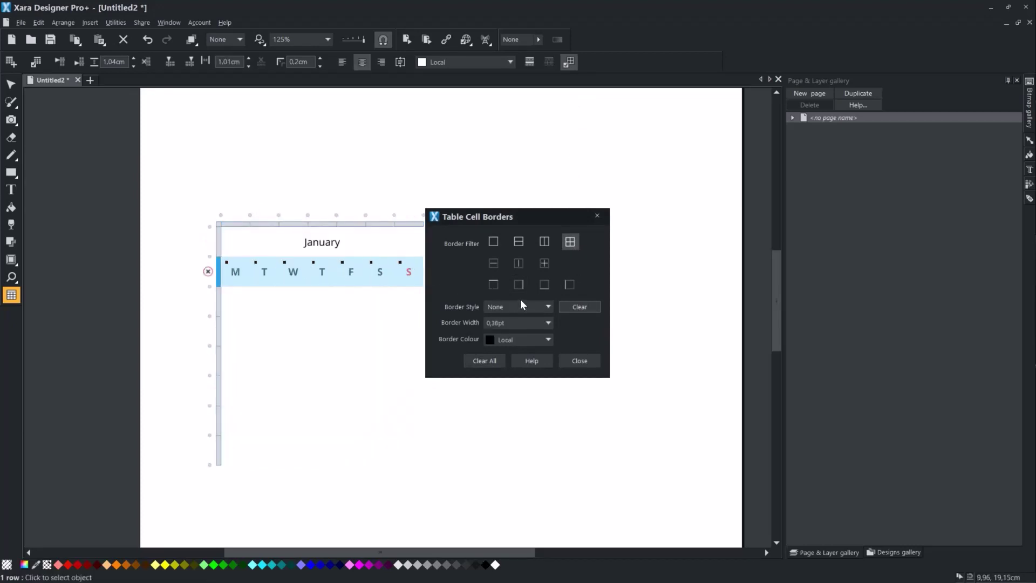
pyautogui.click(545, 284)
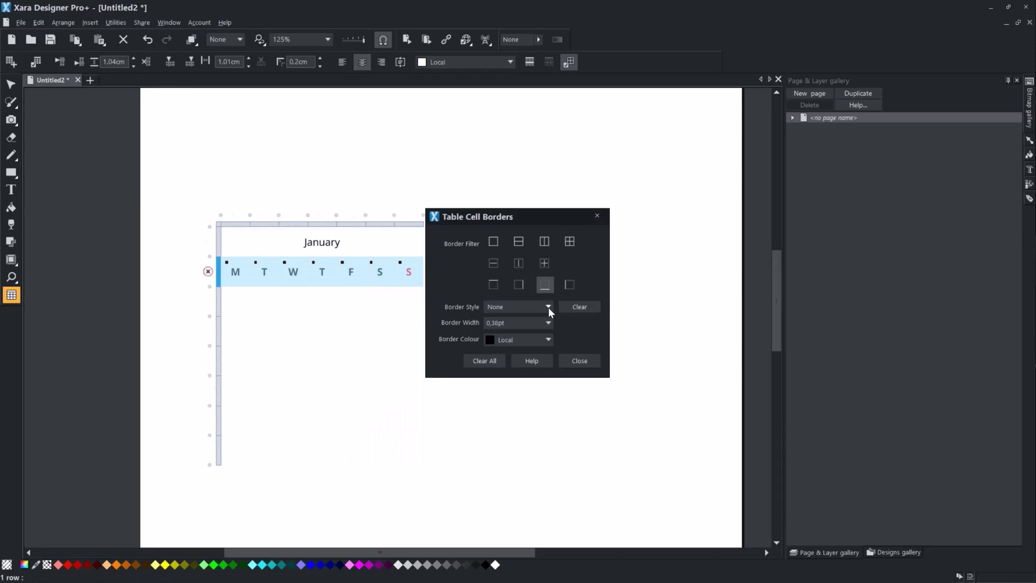
pyautogui.click(549, 307)
pyautogui.click(541, 320)
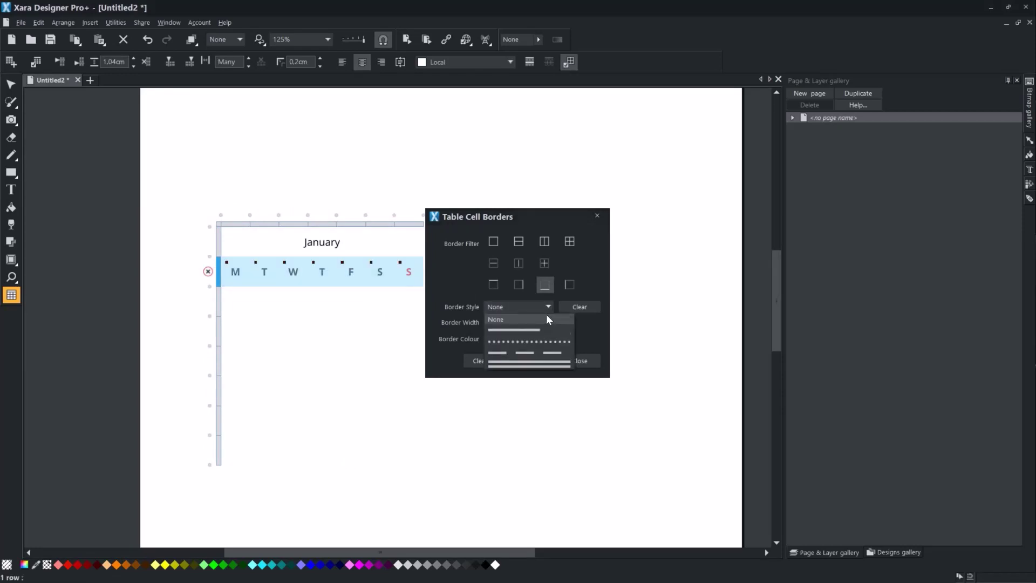
pyautogui.click(539, 330)
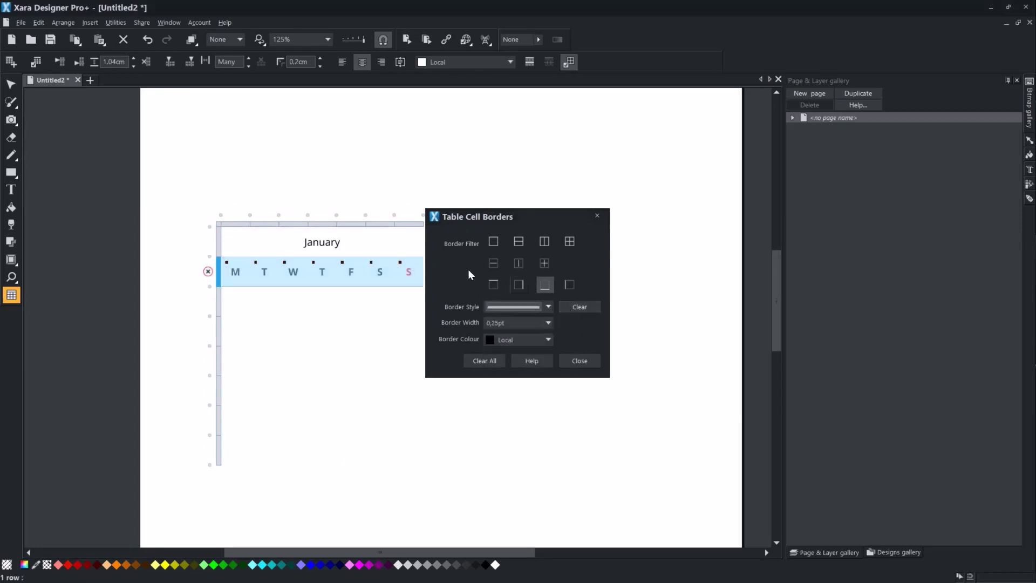
pyautogui.click(494, 285)
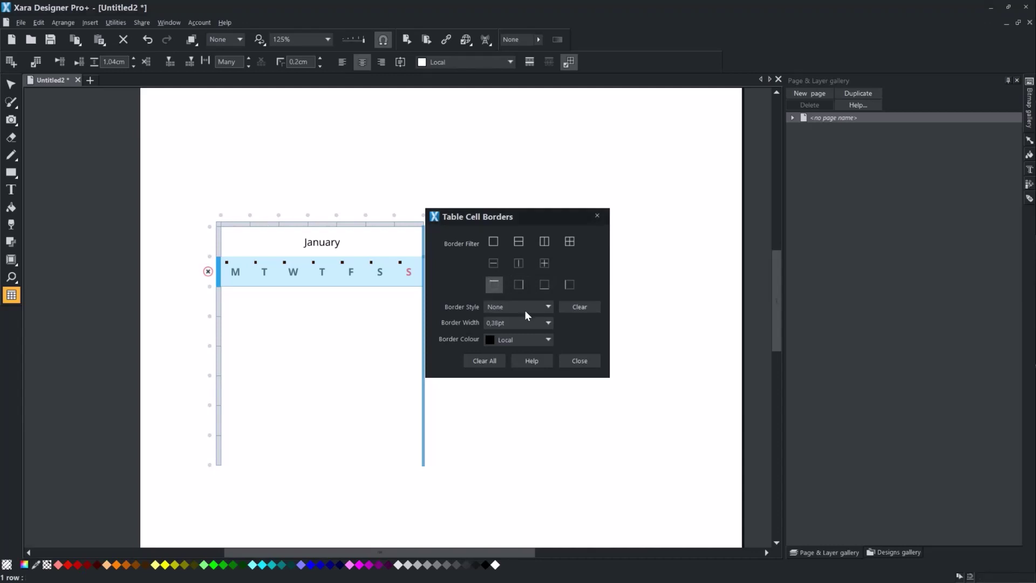
pyautogui.click(548, 322)
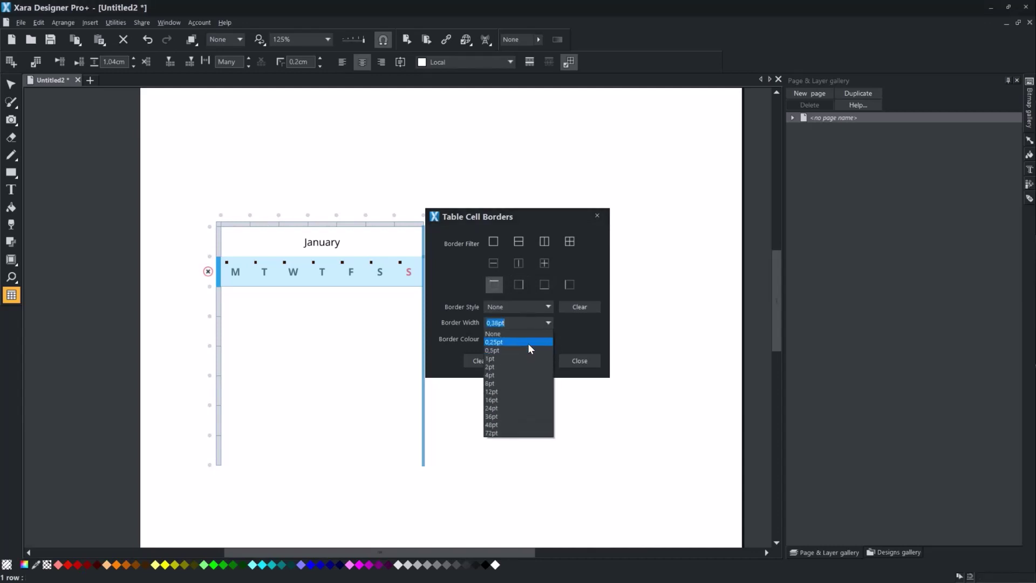
pyautogui.click(529, 342)
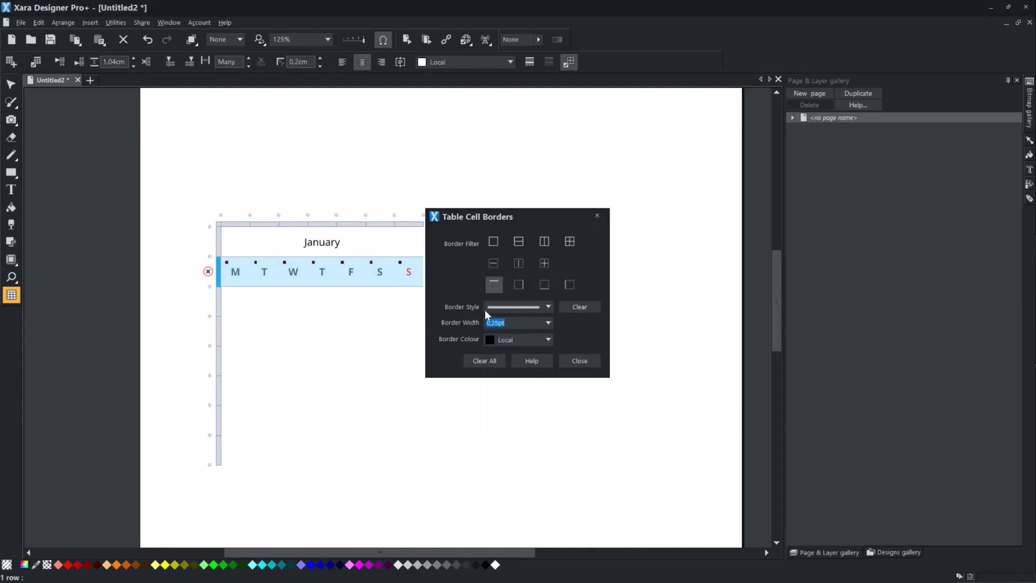
pyautogui.click(357, 279)
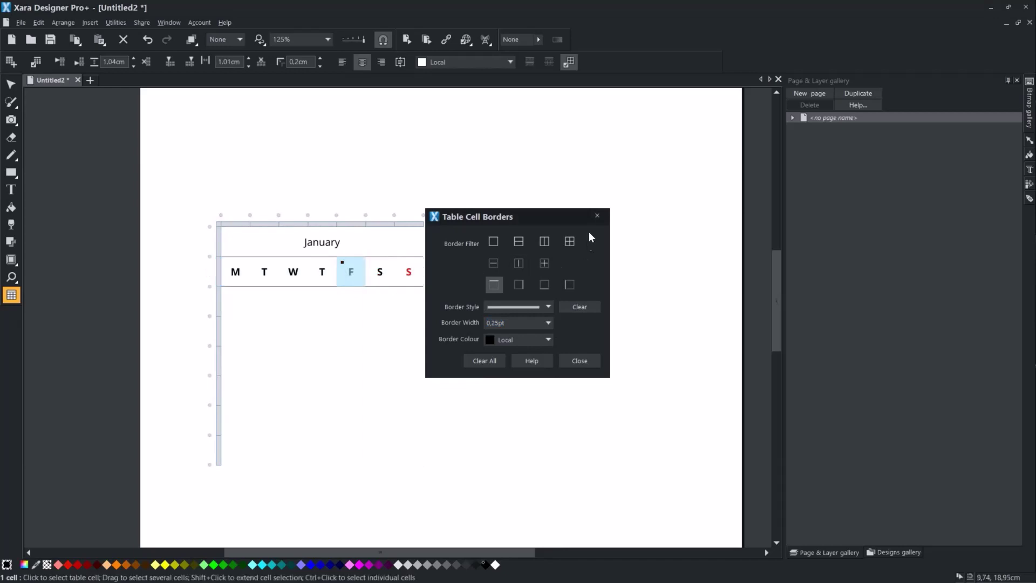
pyautogui.click(596, 216)
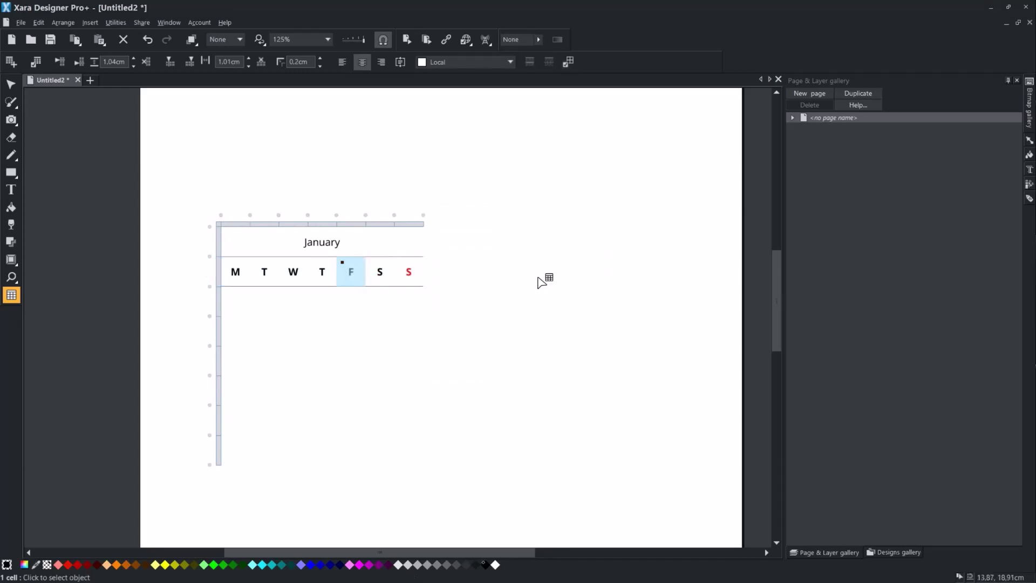
# - Enter the January dates into the cells under the weekdays, starting with 1
pyautogui.click(12, 85)
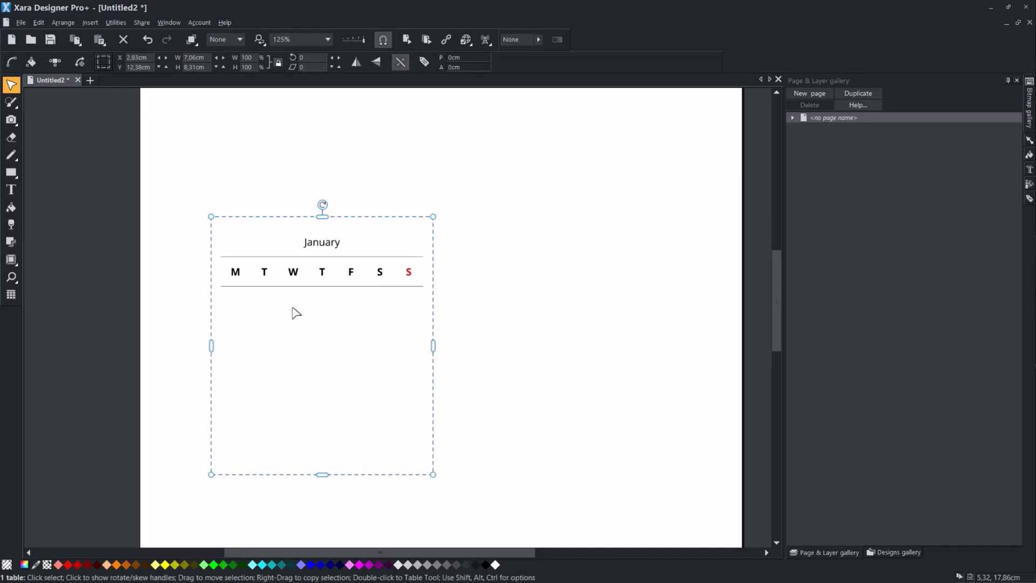
pyautogui.click(11, 189)
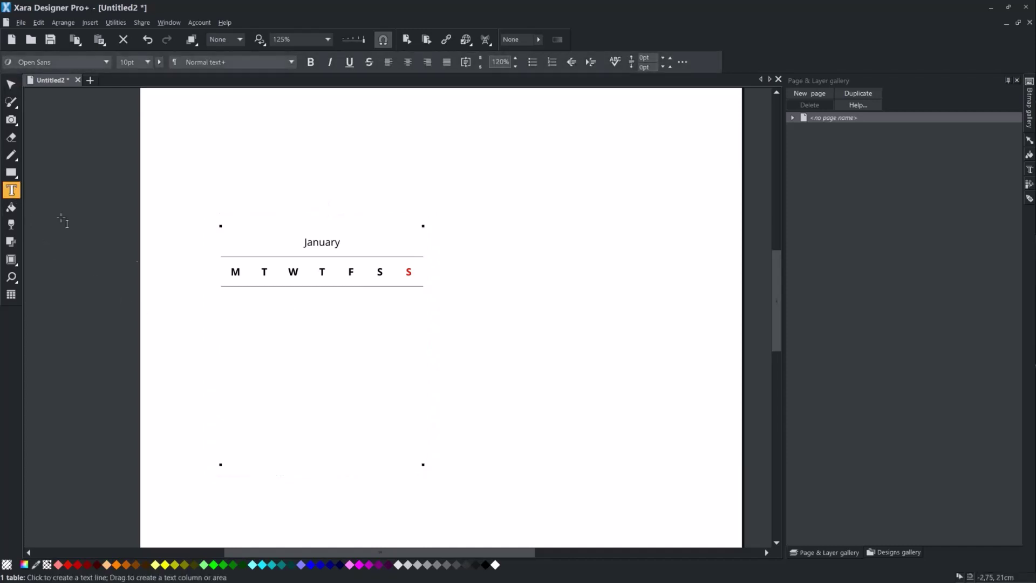
pyautogui.click(242, 298)
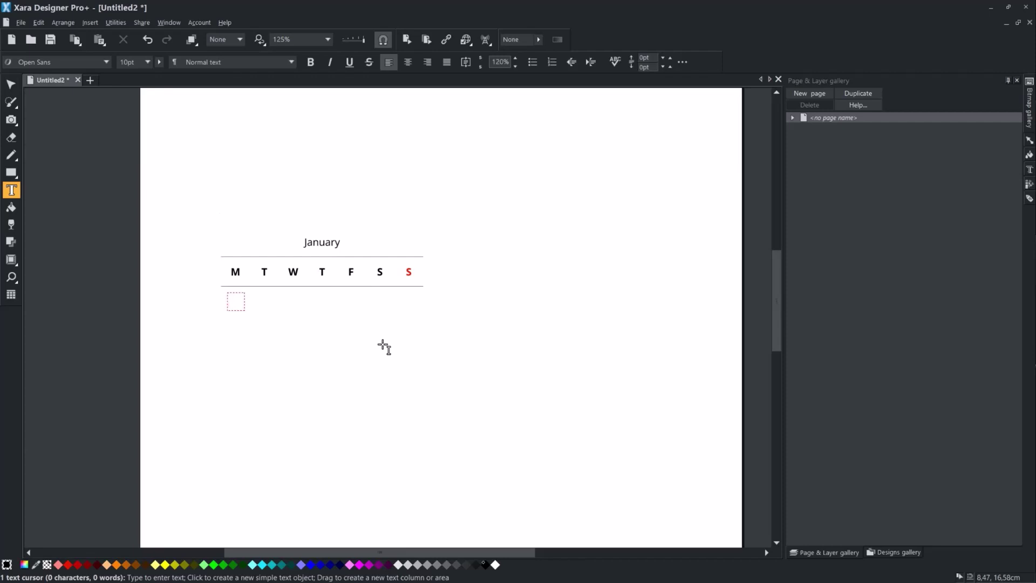
pyautogui.write('1')
pyautogui.press('Tab')
pyautogui.write('8')
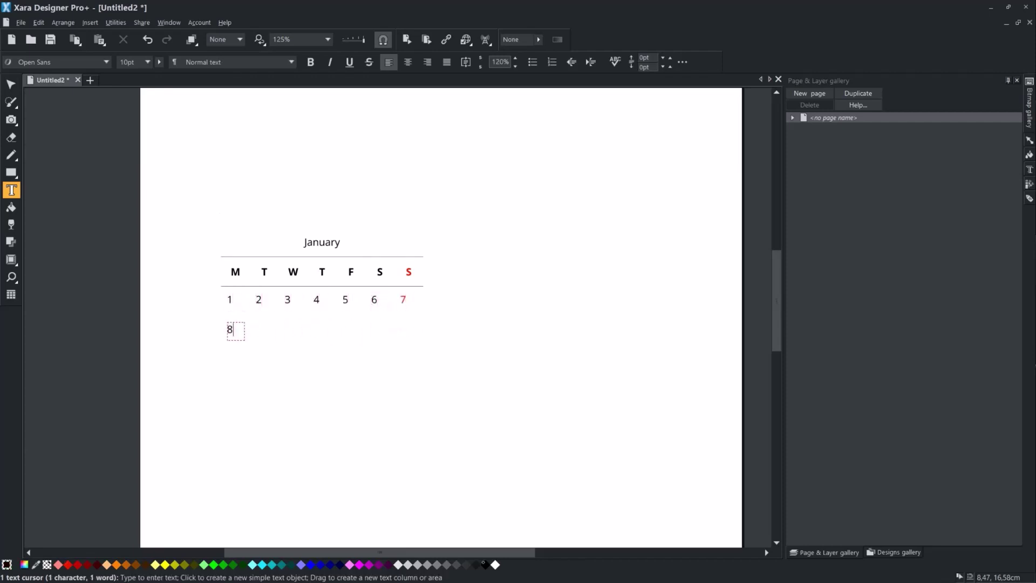
pyautogui.write('\t9\t10\t11\t12\t13\t14\t15\t16')
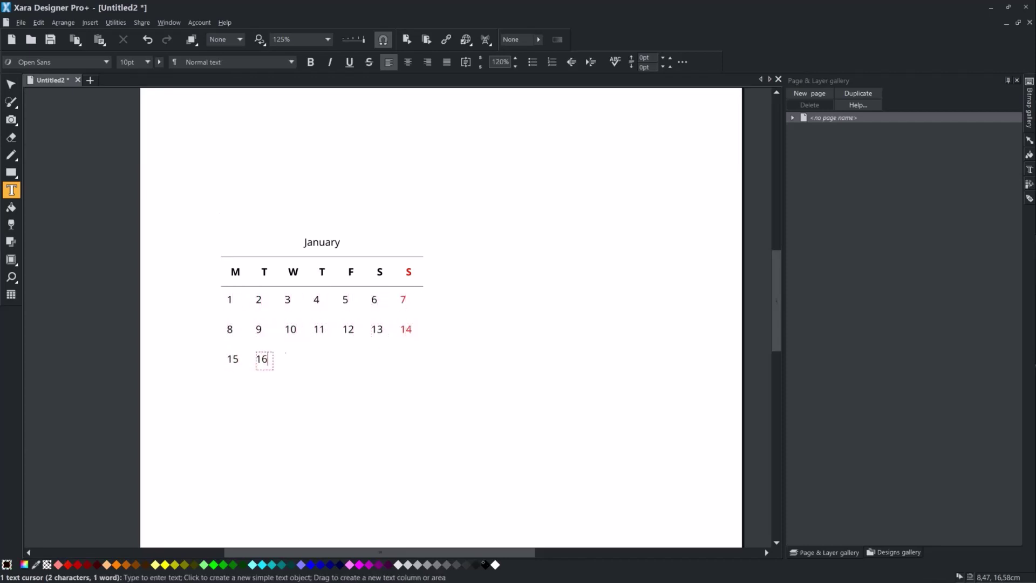
pyautogui.write('\t17\t18\t19\t20\t21\t22\t23\t')
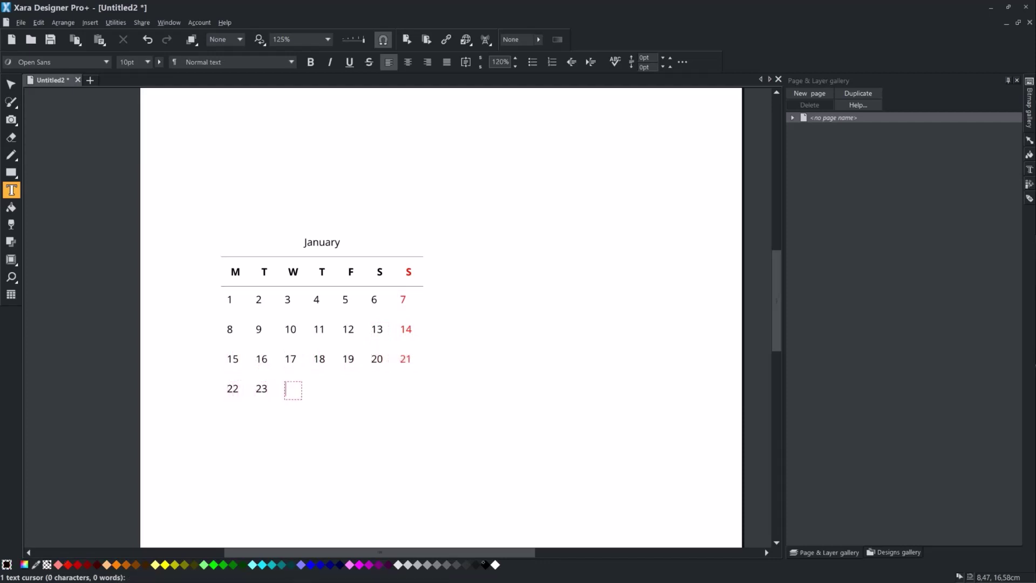
pyautogui.write('24\t25\t26\t27\t28\t29\t3')
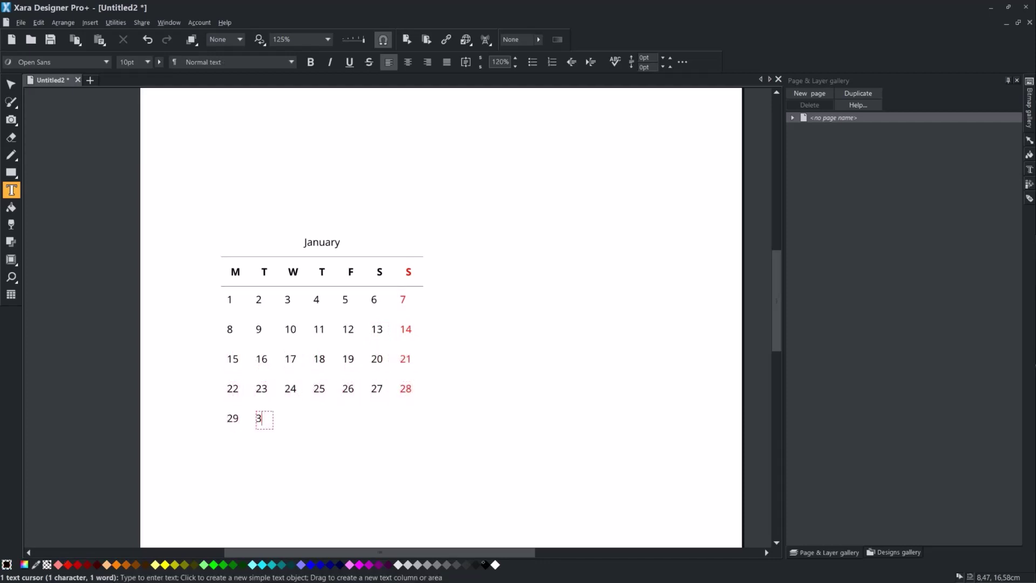
pyautogui.write('0\t31')
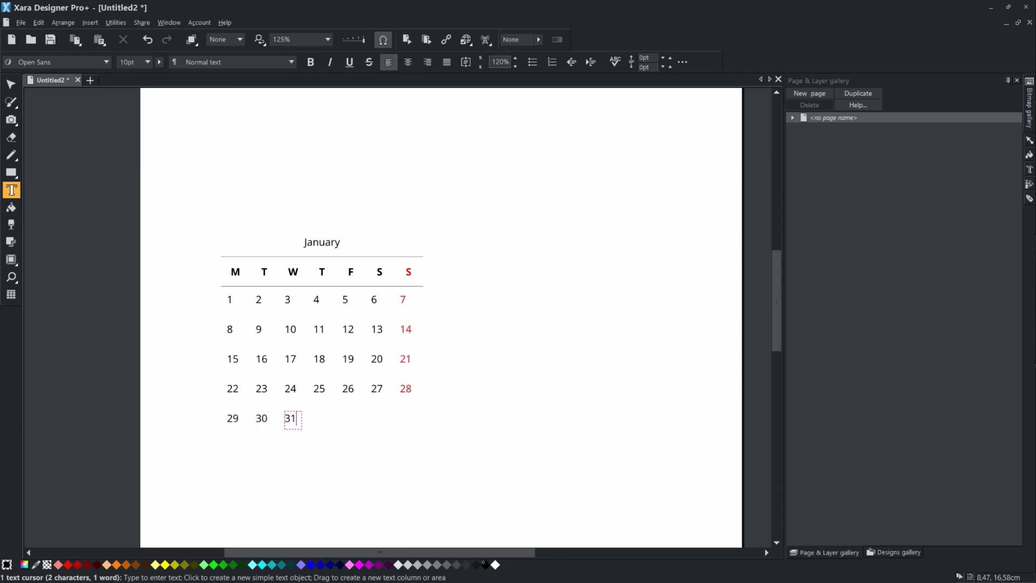
# - Centre all the date rows in their cells, keeping the font size at 10pt
pyautogui.click(12, 295)
pyautogui.moveTo(235, 301); pyautogui.dragTo(424, 453)
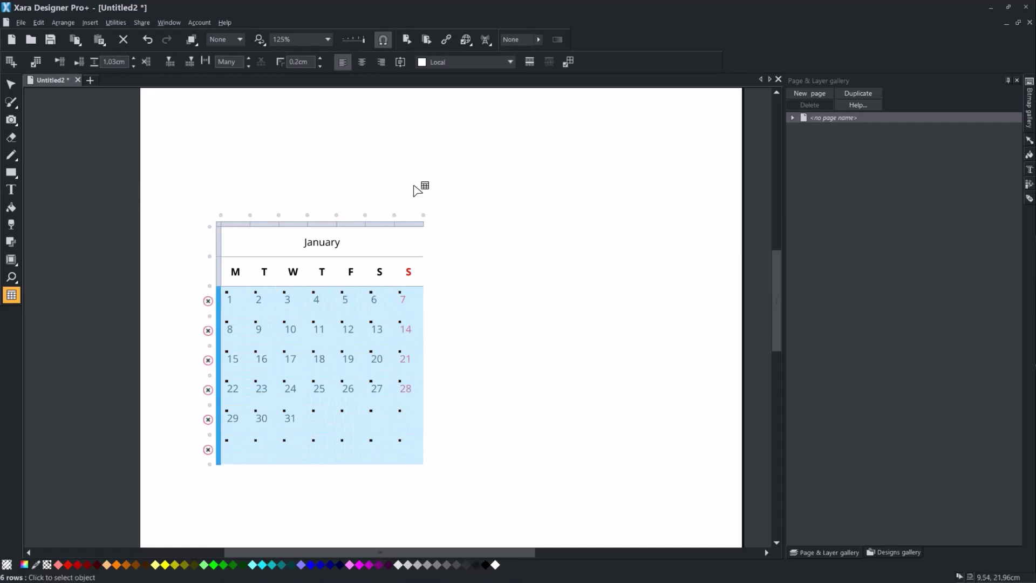
pyautogui.click(362, 63)
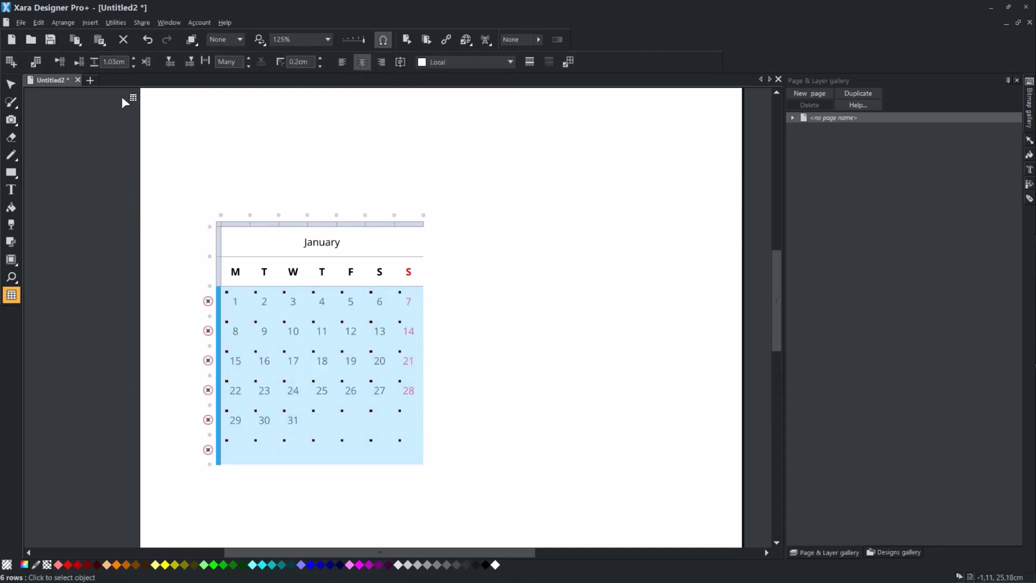
pyautogui.click(11, 190)
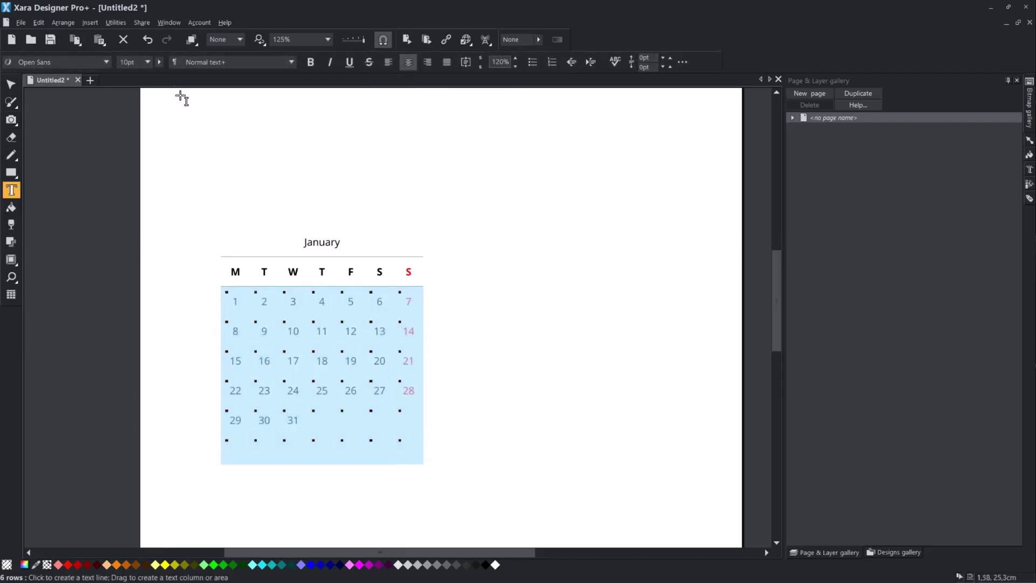
pyautogui.click(148, 62)
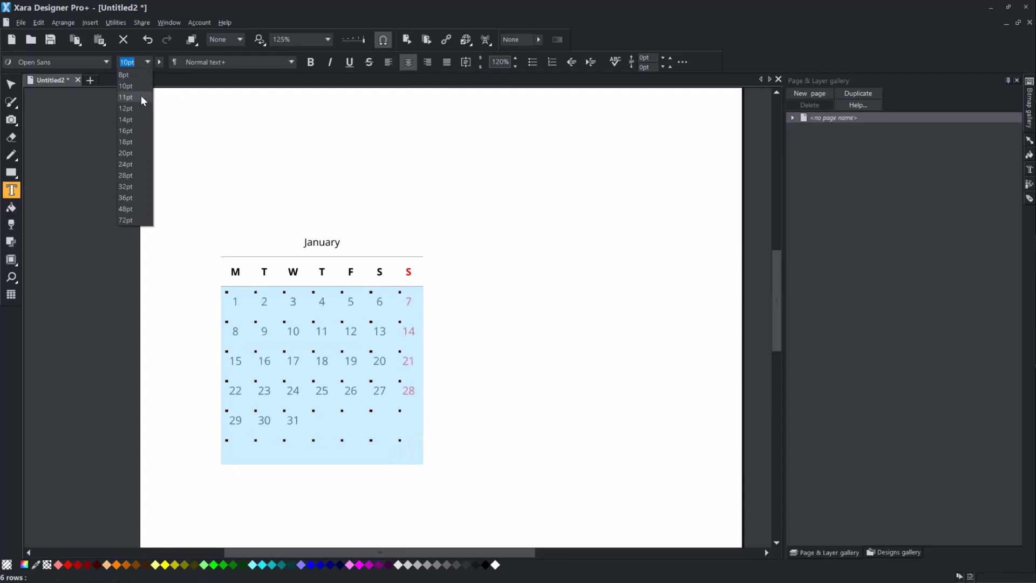
pyautogui.click(141, 88)
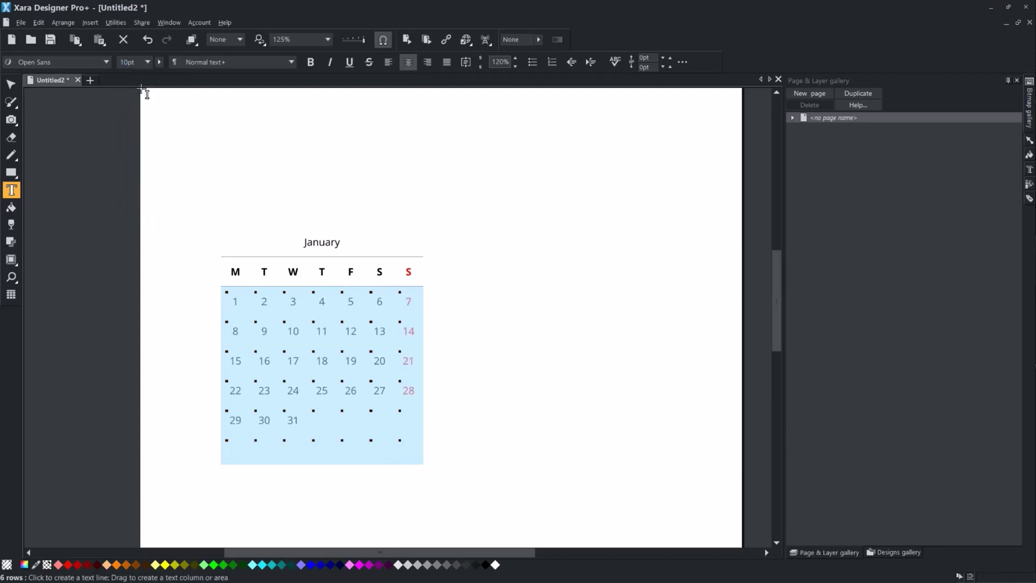
pyautogui.click(13, 85)
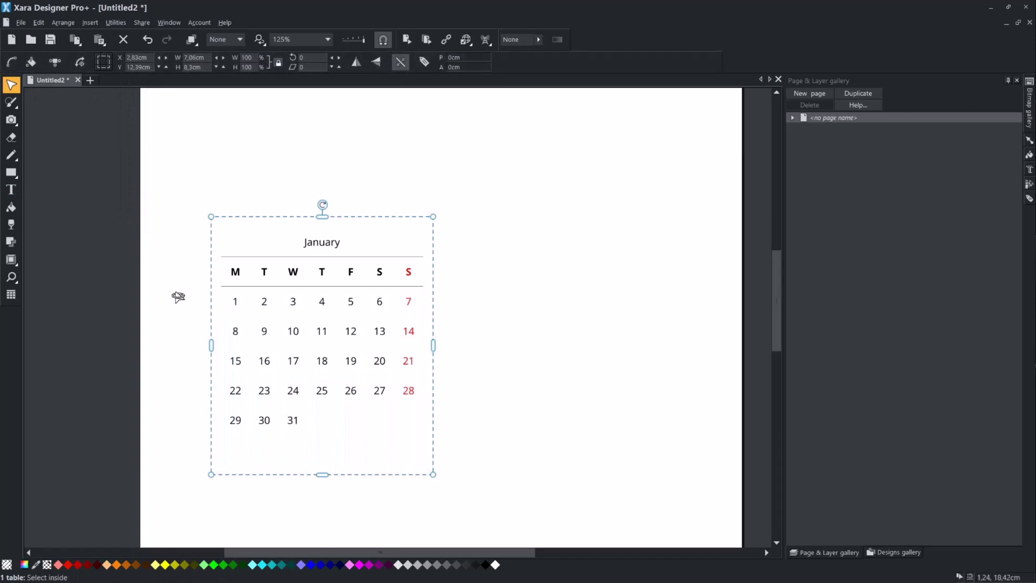
# - Move the table to the top-left and smart-duplicate it into a row of three
pyautogui.scroll(-2, 178, 296)
pyautogui.scroll(-1, 178, 299)
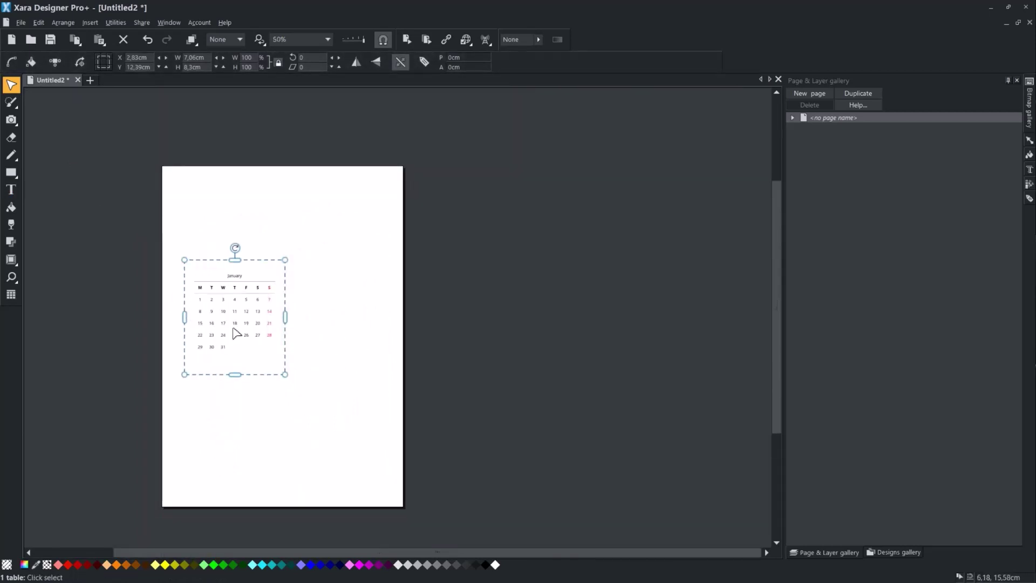
pyautogui.moveTo(235, 334); pyautogui.dragTo(215, 289)
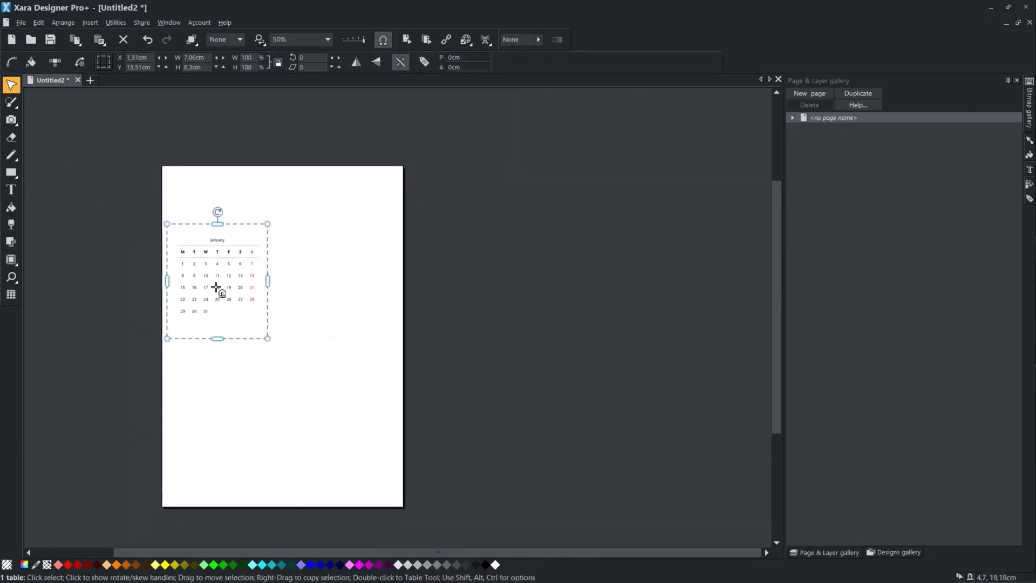
pyautogui.click(54, 64)
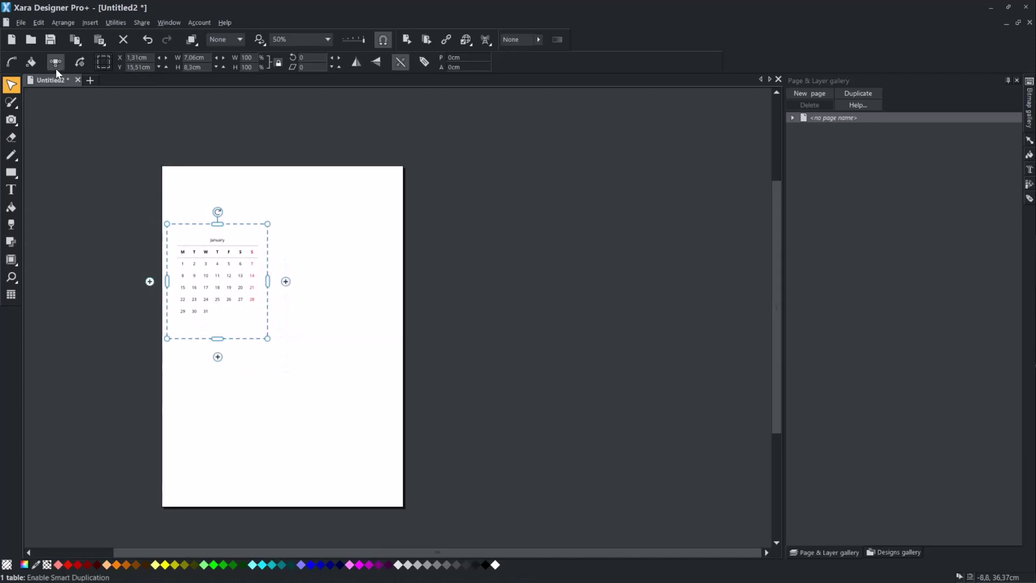
pyautogui.moveTo(285, 281); pyautogui.dragTo(532, 281)
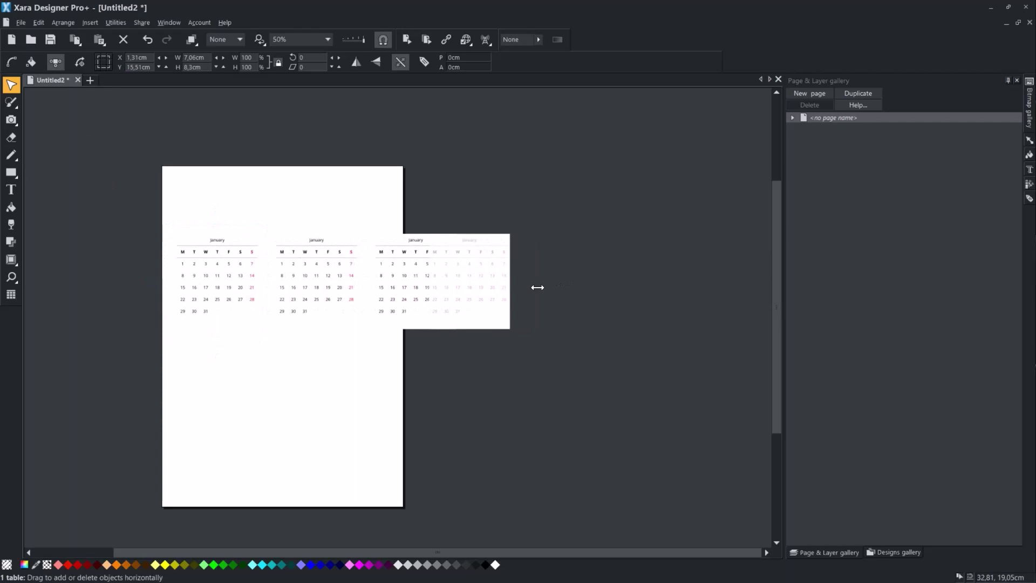
pyautogui.moveTo(532, 280)
pyautogui.mouseDown()
pyautogui.moveTo(576, 289)
pyautogui.moveTo(484, 327)
pyautogui.mouseUp()
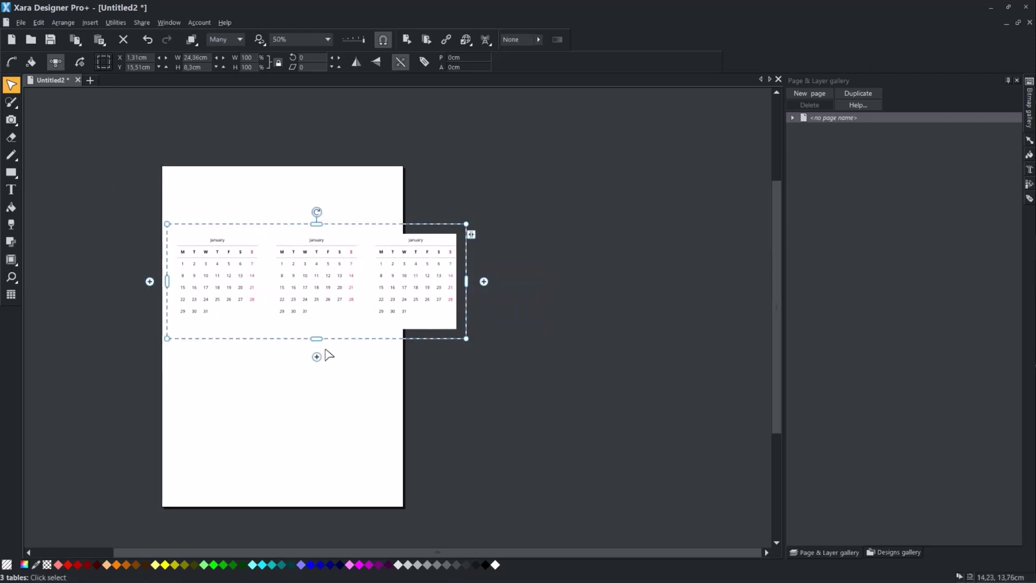
# - Extend the copies downward into four rows, twelve tables in total
pyautogui.keyDown('ctrl'); pyautogui.scroll(-1, 328, 355); pyautogui.keyUp('ctrl')
pyautogui.keyDown('ctrl'); pyautogui.scroll(-1, 318, 359); pyautogui.keyUp('ctrl')
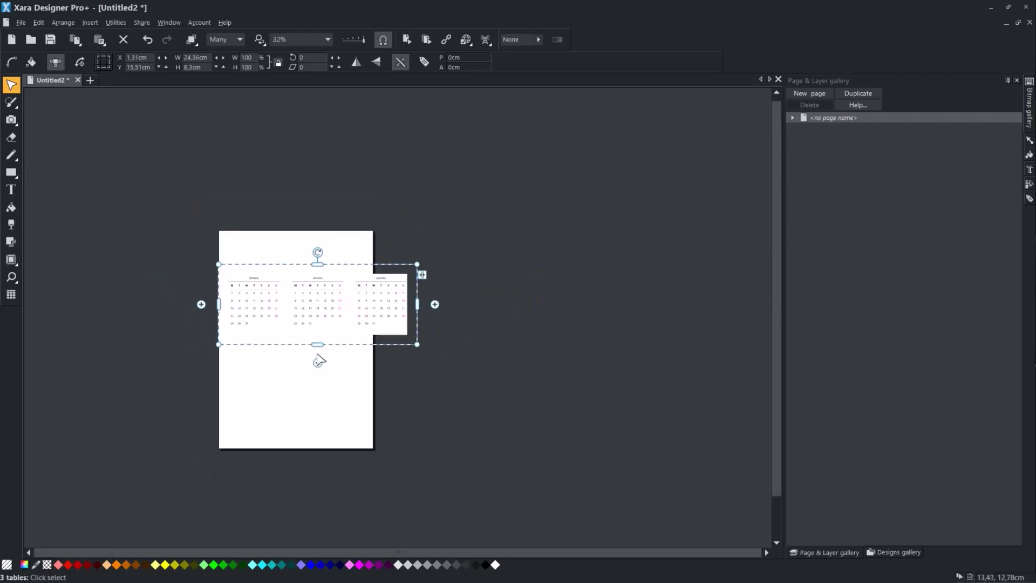
pyautogui.scroll(-2, 318, 324)
pyautogui.scroll(-2, 320, 281)
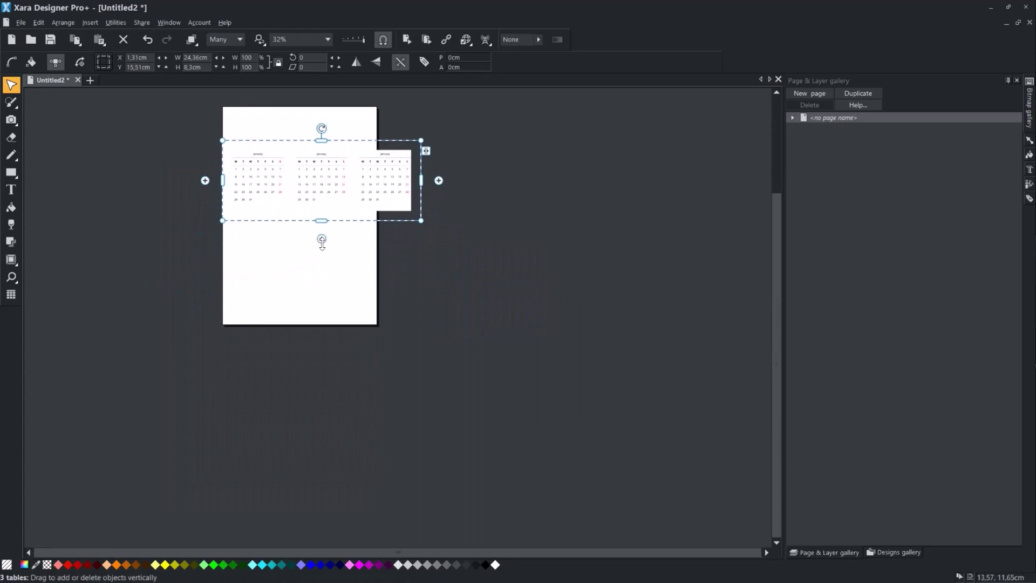
pyautogui.moveTo(323, 243); pyautogui.dragTo(317, 511)
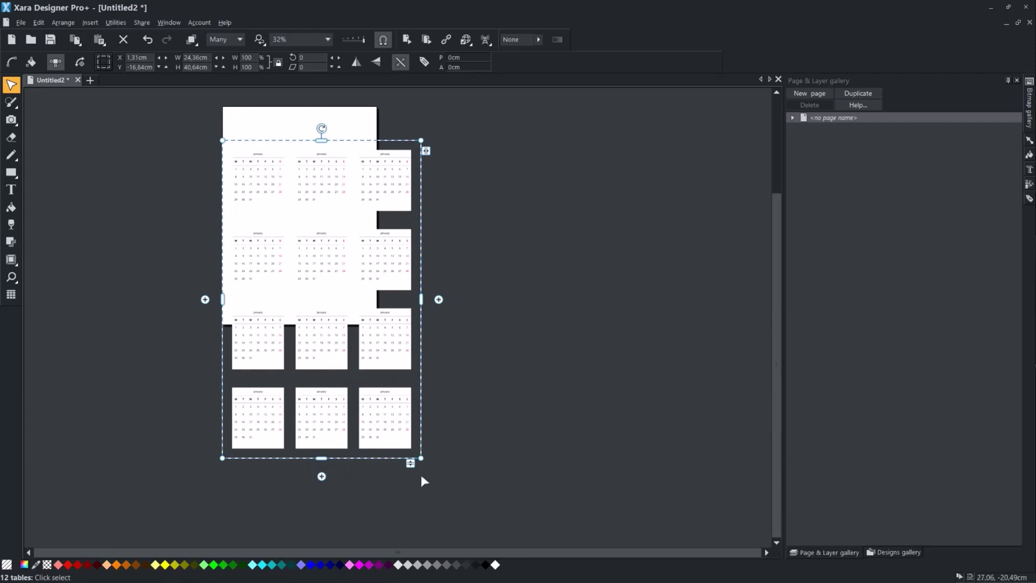
pyautogui.click(414, 463)
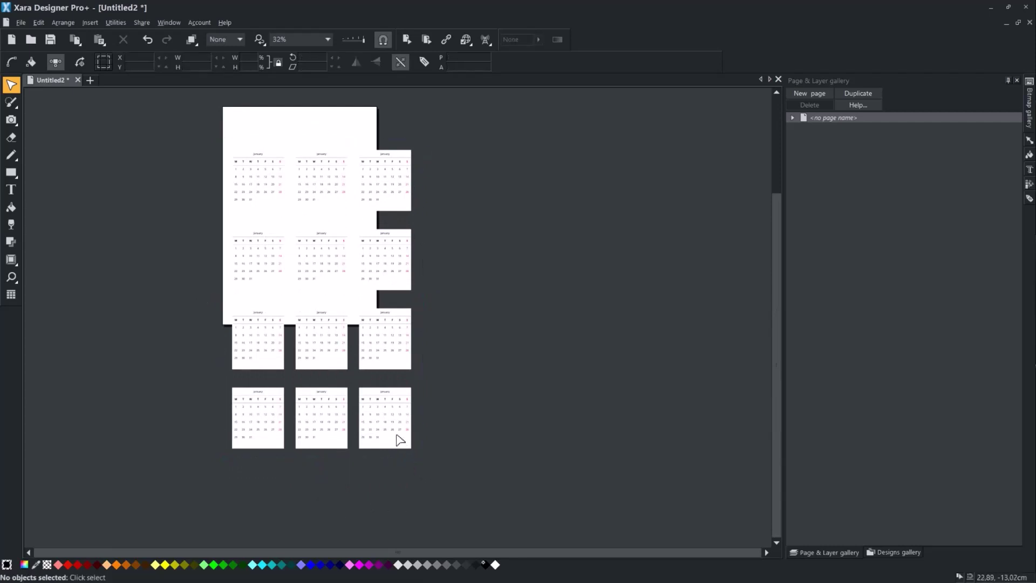
# - Tighten the column gaps and scale the twelve tables to about 58%
pyautogui.moveTo(202, 130)
pyautogui.mouseDown()
pyautogui.moveTo(466, 469)
pyautogui.moveTo(411, 418)
pyautogui.mouseUp()
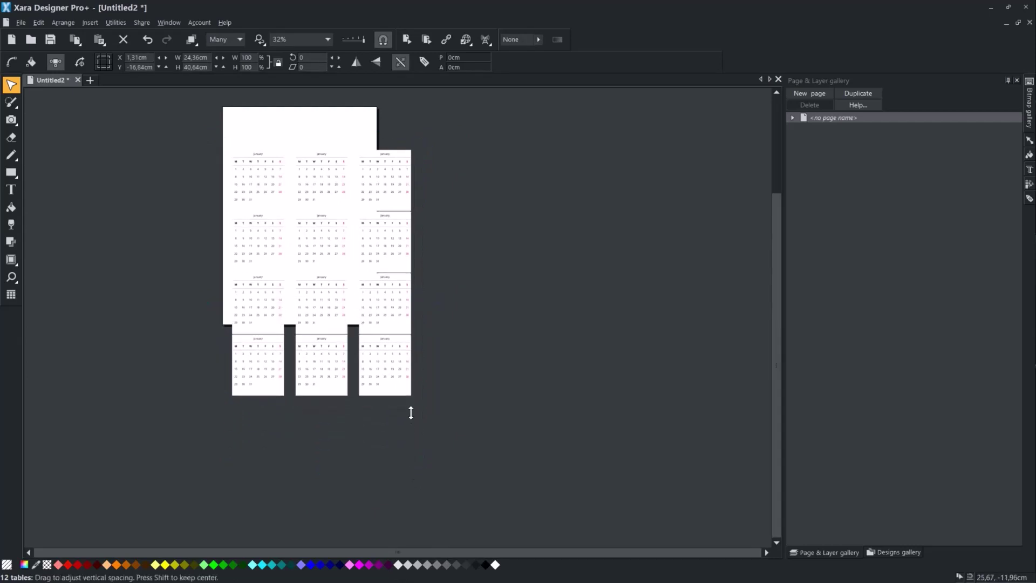
pyautogui.moveTo(424, 149); pyautogui.dragTo(407, 152)
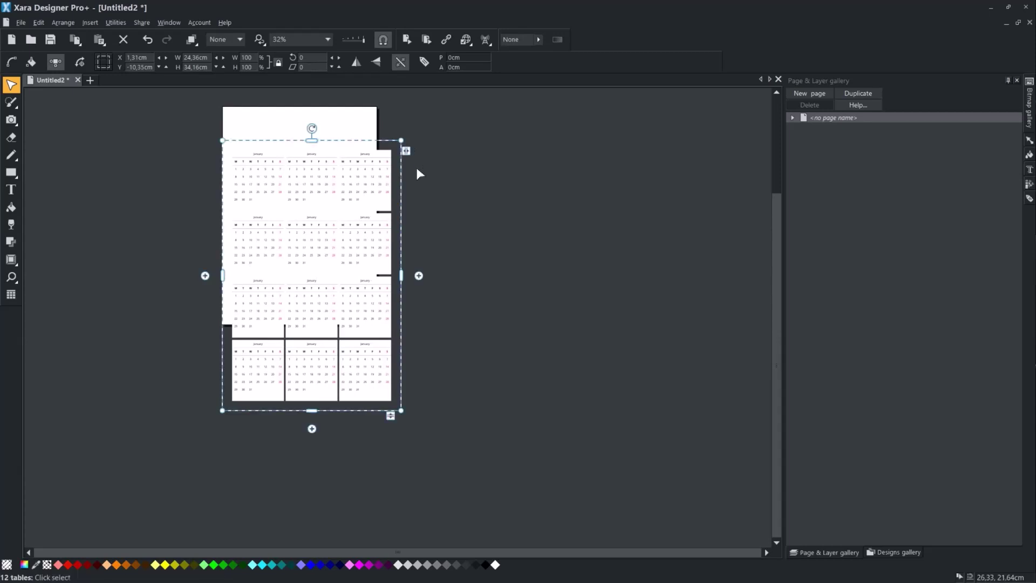
pyautogui.moveTo(402, 412); pyautogui.dragTo(331, 300)
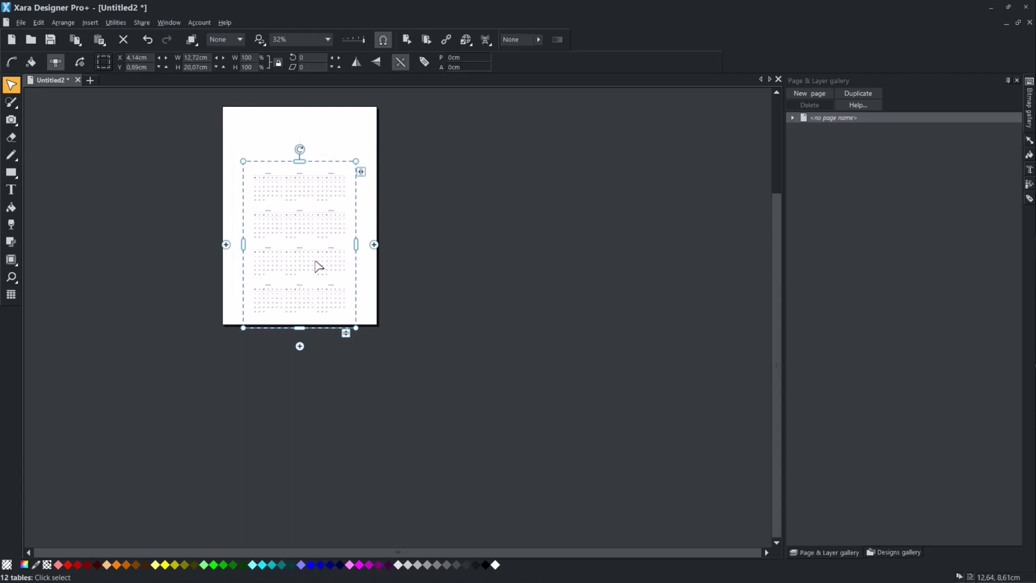
# - Select one table's January header row, then undo to remove the tables
pyautogui.scroll(2, 253, 193)
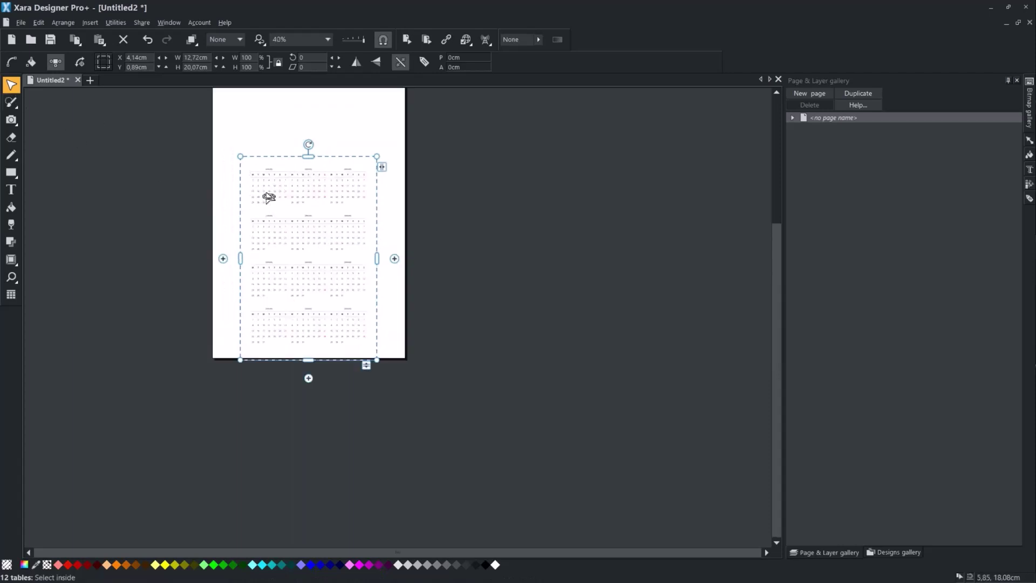
pyautogui.scroll(2, 267, 198)
pyautogui.scroll(1, 270, 199)
pyautogui.scroll(1, 322, 205)
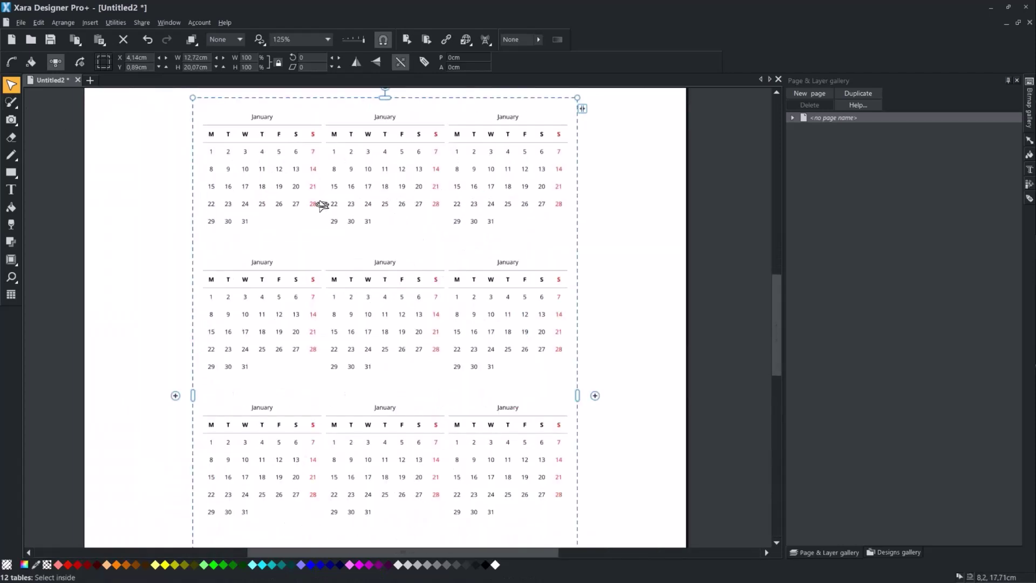
pyautogui.click(156, 214)
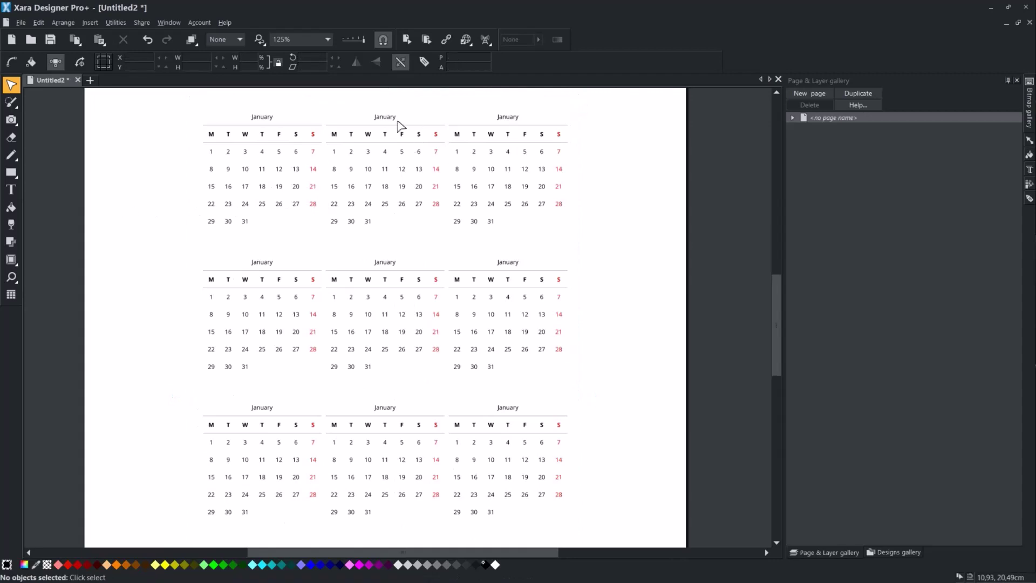
pyautogui.doubleClick(390, 119)
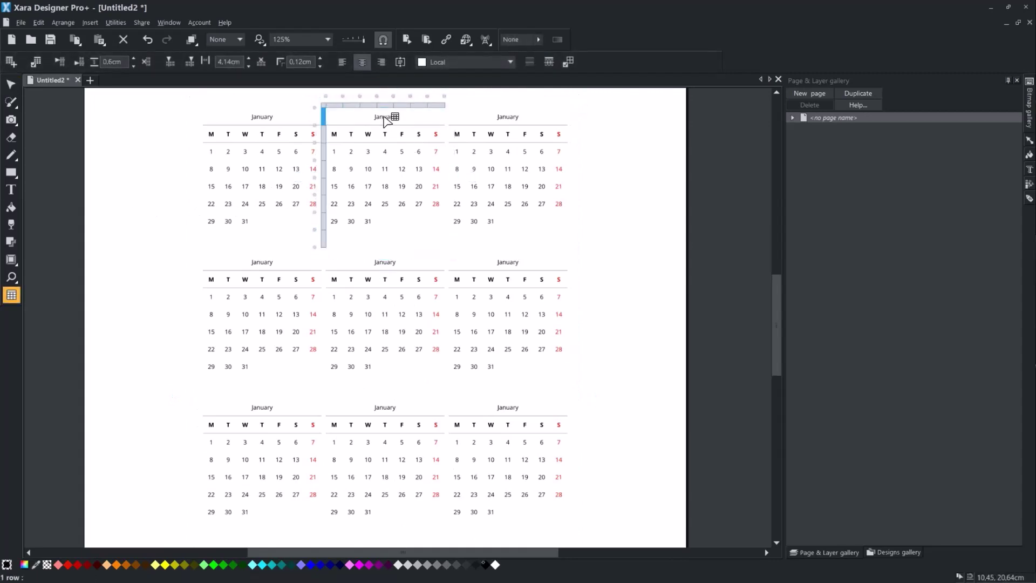
pyautogui.click(387, 120)
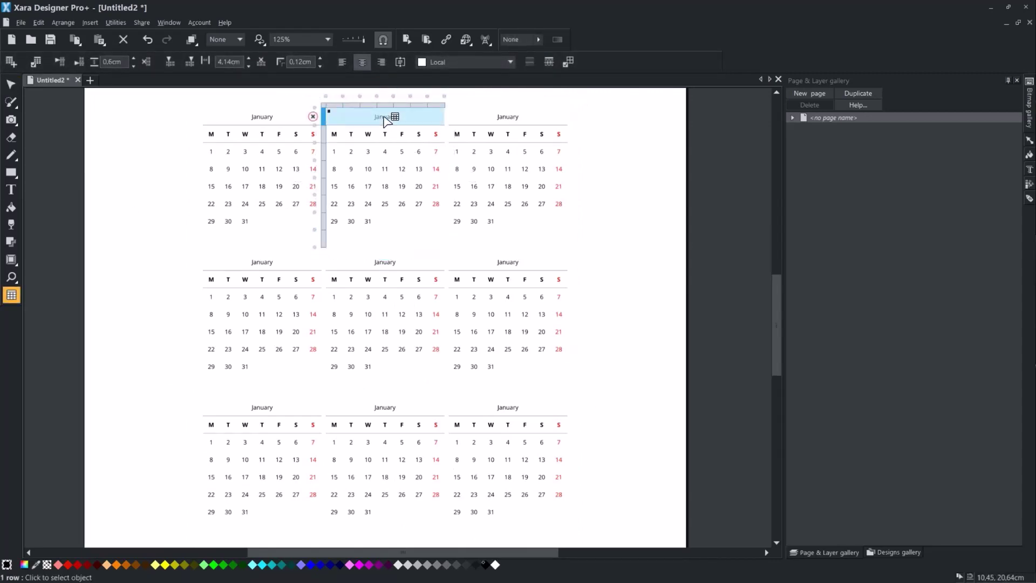
pyautogui.hotkey('ctrl', 'z')
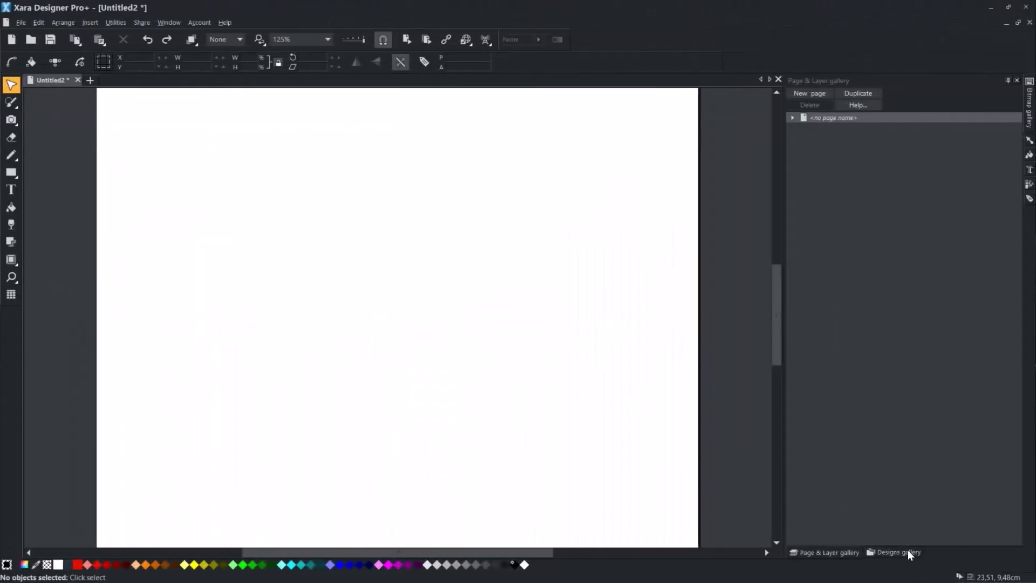
# - Browse the Print > Calendars templates in the Designs gallery
pyautogui.click(909, 553)
pyautogui.click(791, 181)
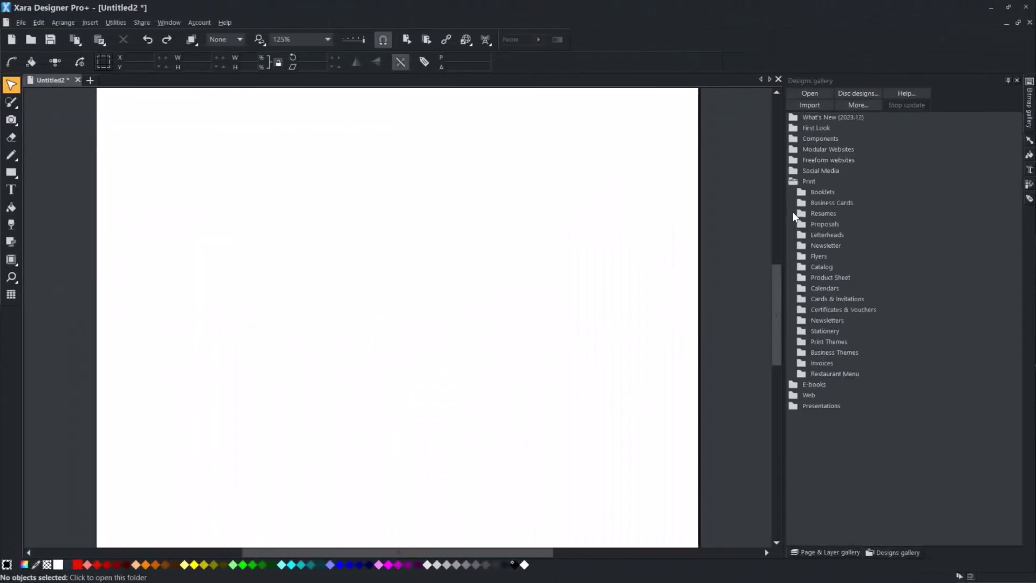
pyautogui.click(799, 291)
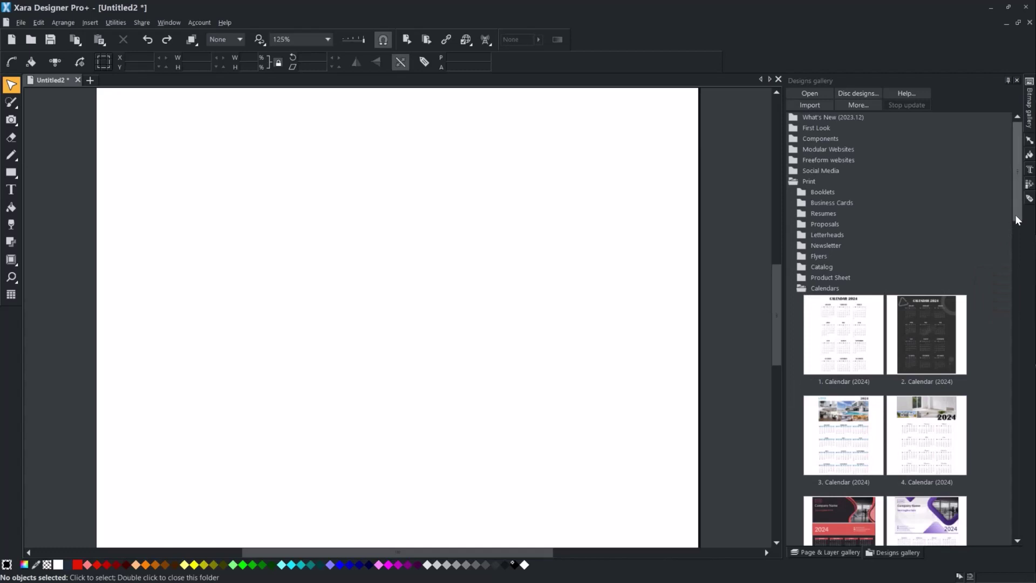
pyautogui.moveTo(1015, 215); pyautogui.dragTo(1019, 290)
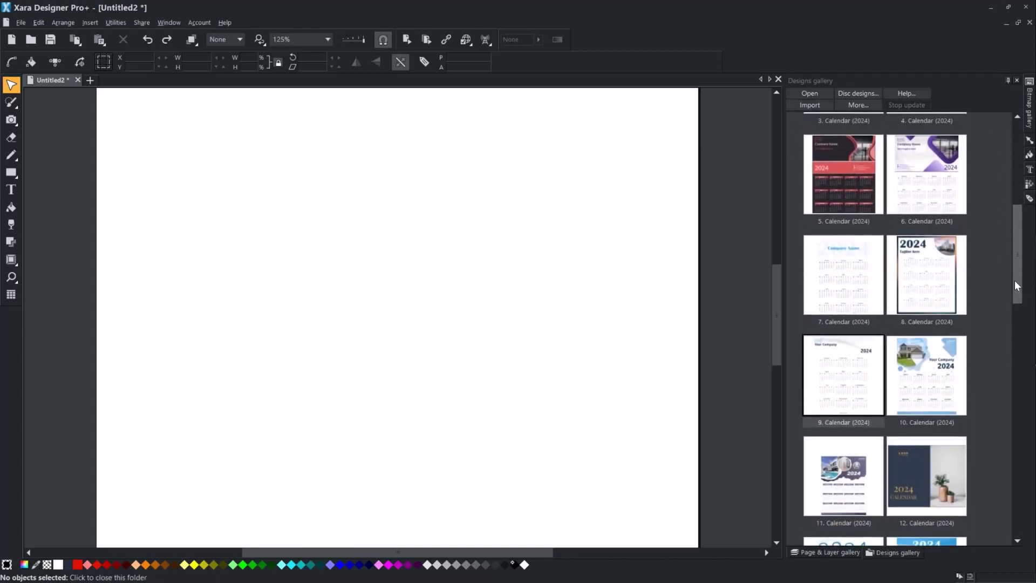
# - Open the Calendar 9 template as a document and copy all twelve 2024 month tables
pyautogui.doubleClick(851, 388)
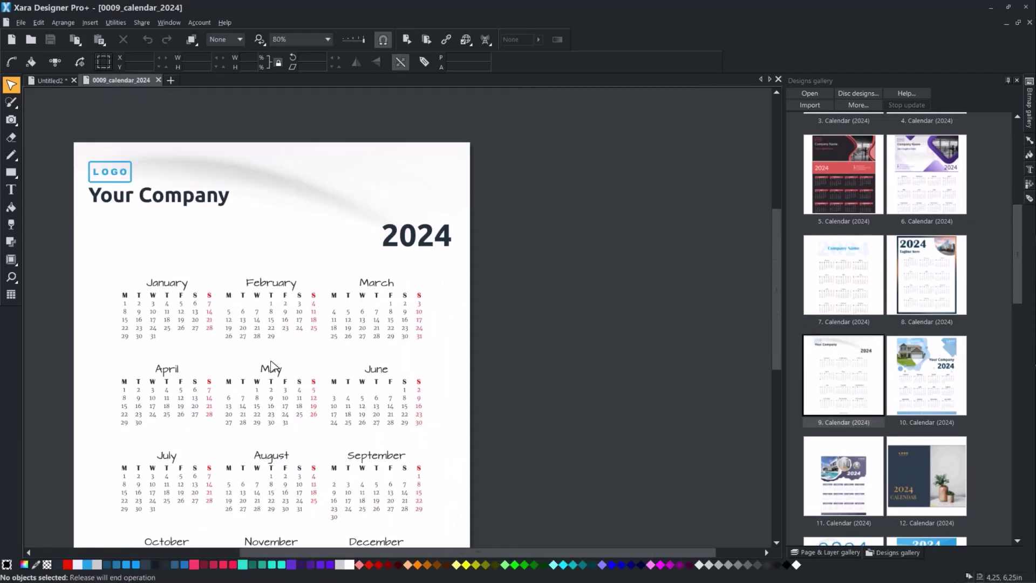
pyautogui.moveTo(271, 364); pyautogui.dragTo(300, 224)
pyautogui.moveTo(129, 141); pyautogui.dragTo(630, 510)
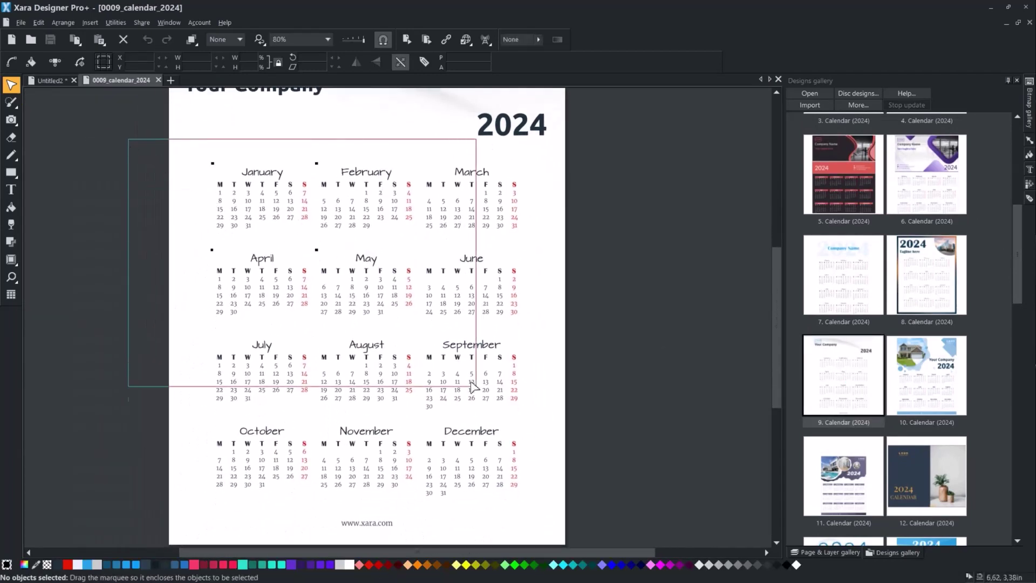
pyautogui.hotkey('ctrl', 'c')
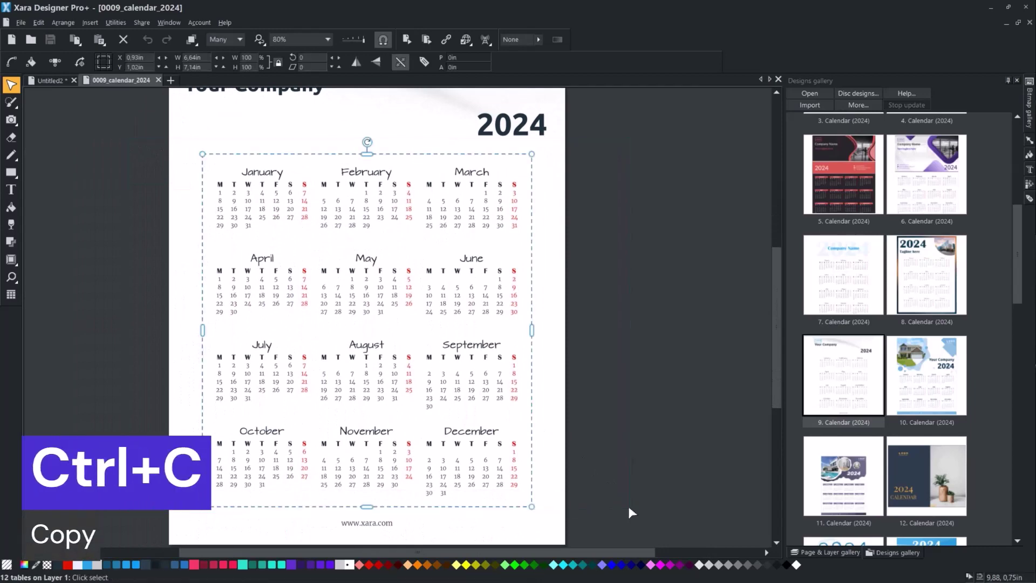
# - Close the 0009_calendar_2024 document and paste the month tables in place on Untitled2
pyautogui.click(158, 80)
pyautogui.hotkey('ctrl', 'shift', 'v')
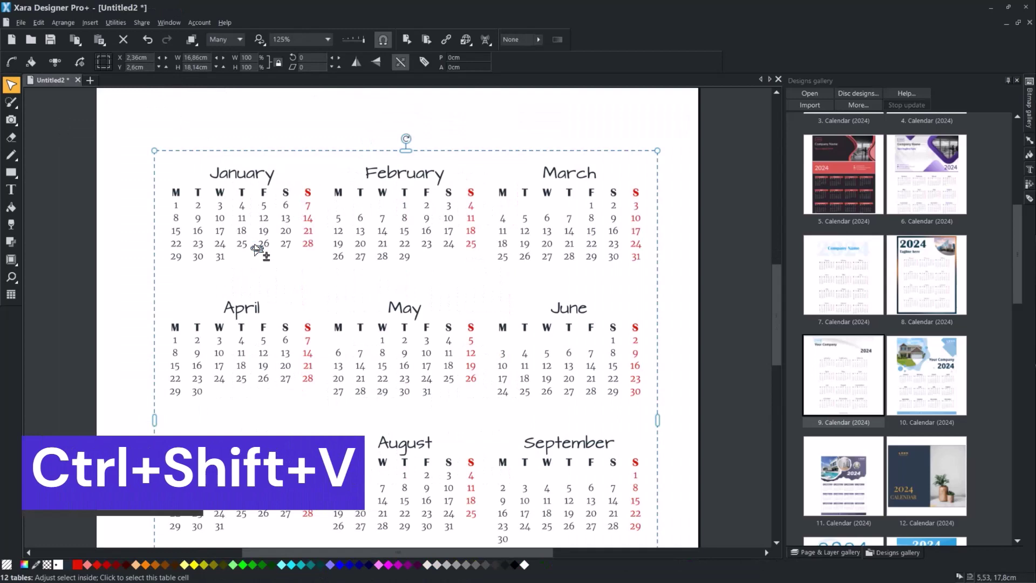
pyautogui.scroll(-1, 283, 292)
pyautogui.scroll(-1, 283, 292)
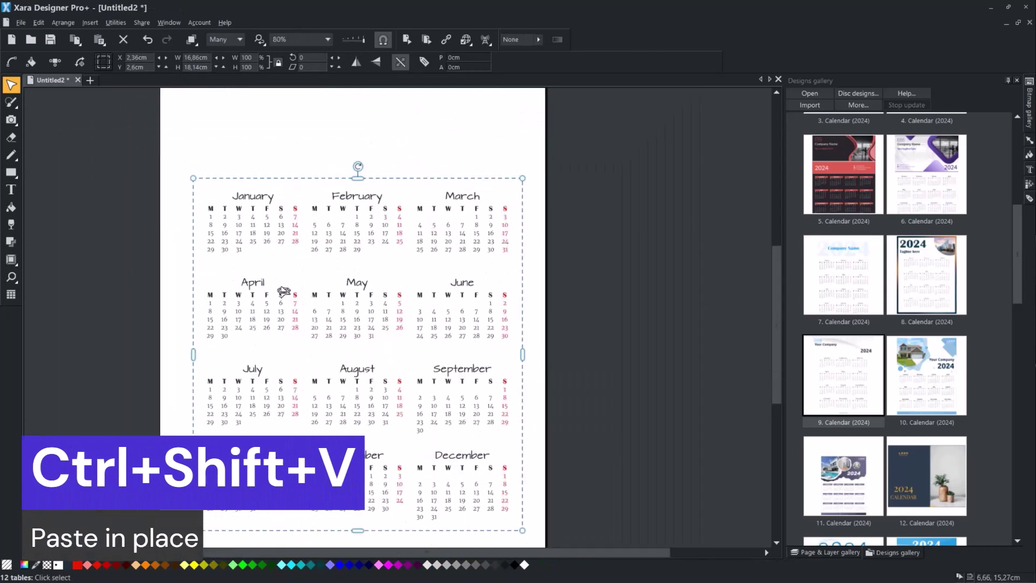
pyautogui.scroll(-1, 340, 286)
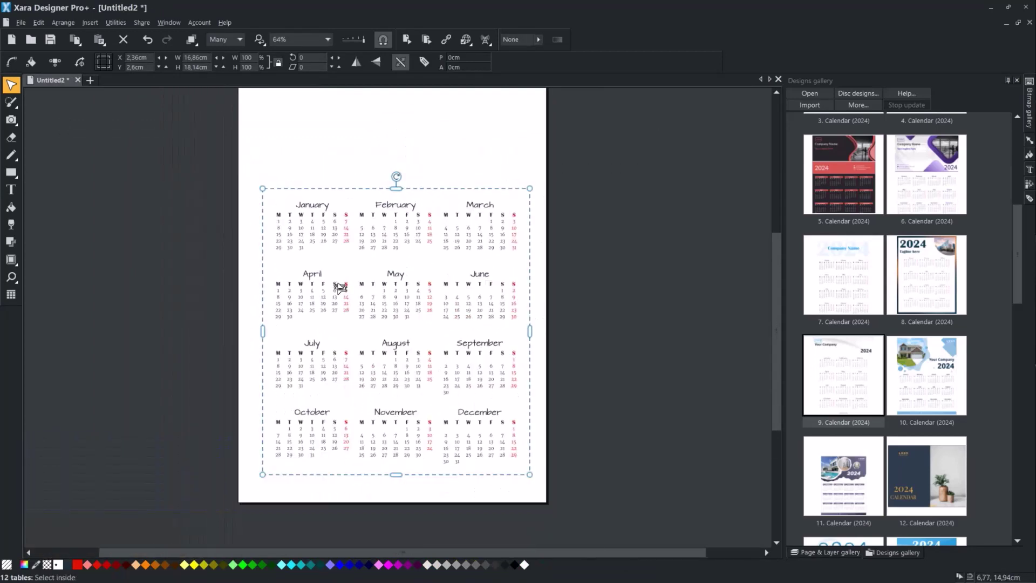
pyautogui.moveTo(340, 286); pyautogui.dragTo(345, 319)
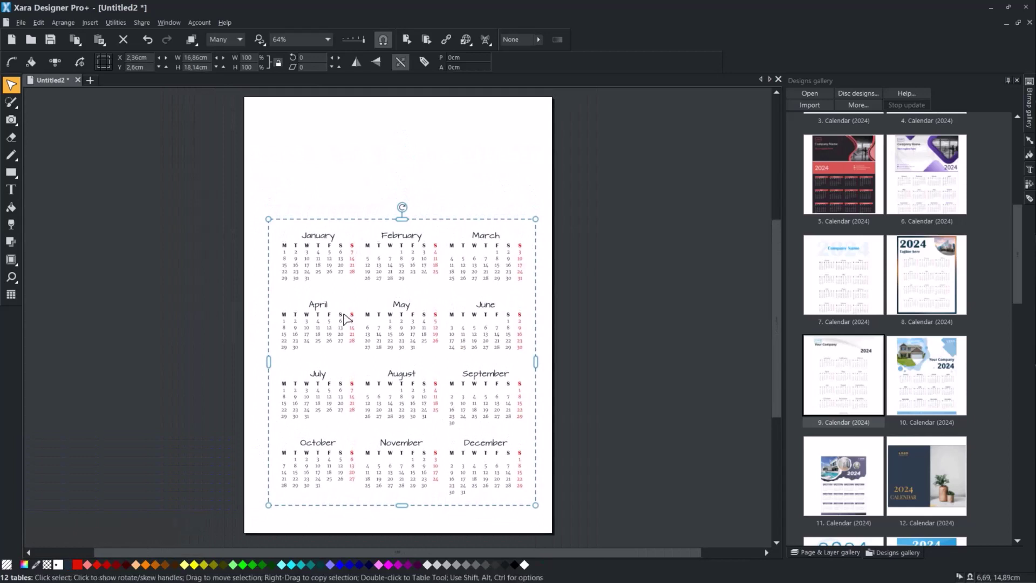
pyautogui.click(201, 305)
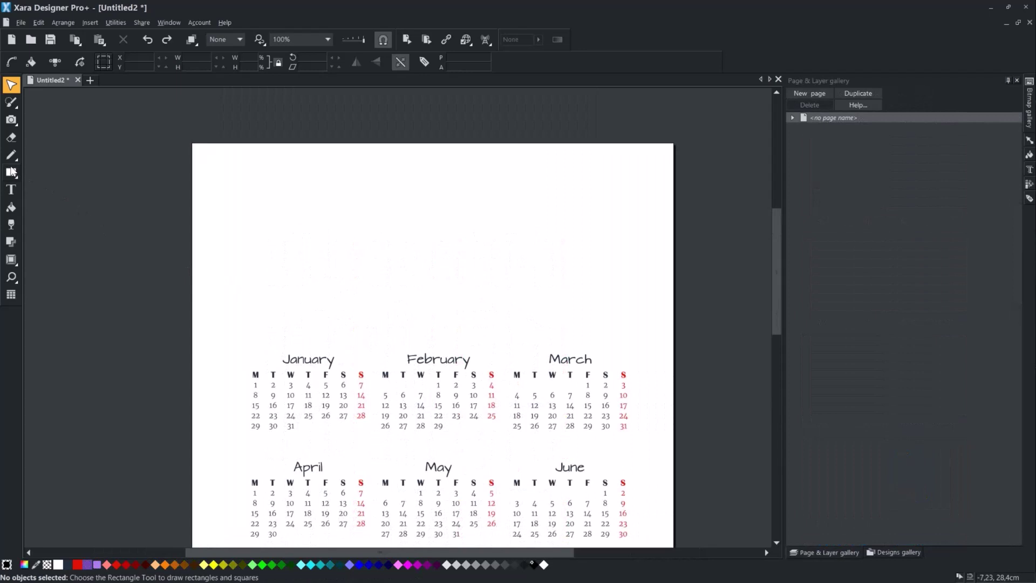
# - Draw a purple rectangle 21cm wide across the page top, aligned to its left edge
pyautogui.click(12, 173)
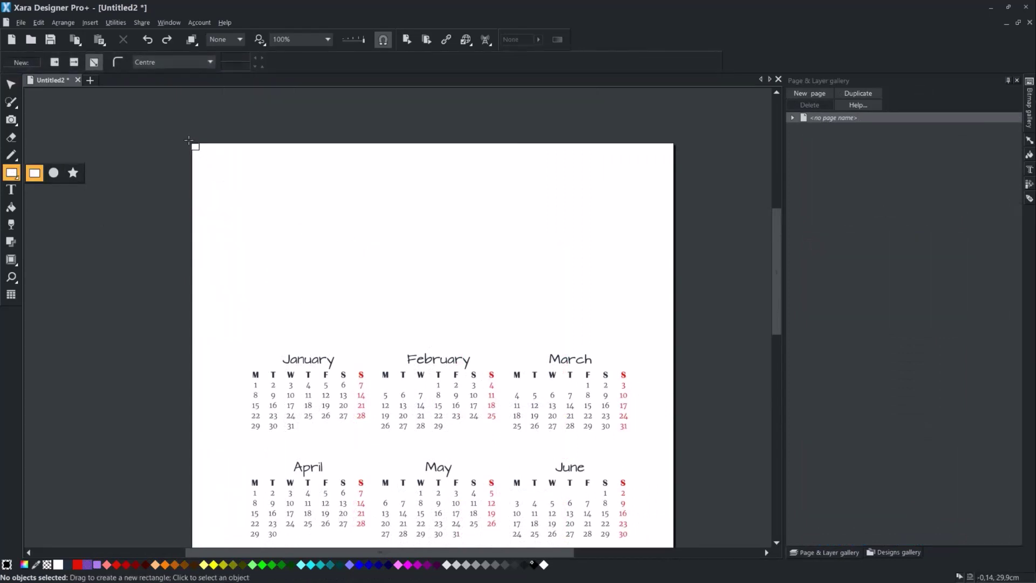
pyautogui.moveTo(188, 140); pyautogui.dragTo(673, 348)
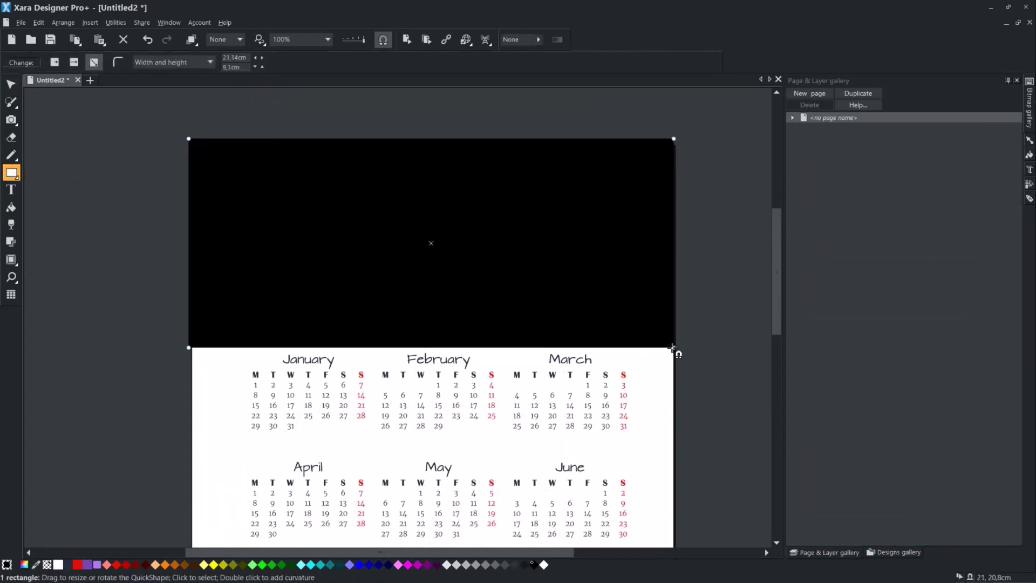
pyautogui.press('F2')
pyautogui.moveTo(182, 237); pyautogui.dragTo(186, 237)
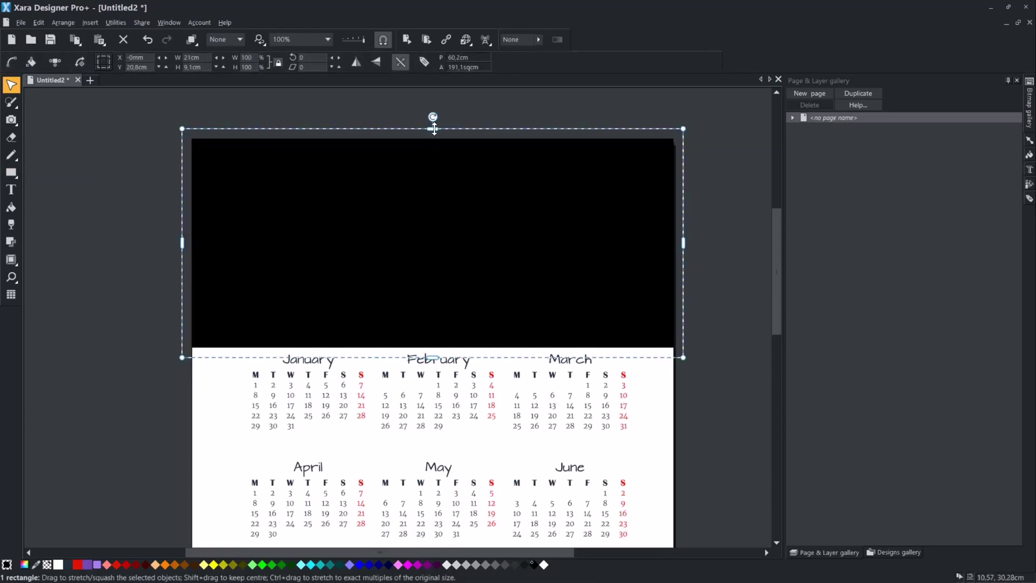
pyautogui.moveTo(434, 127); pyautogui.dragTo(433, 133)
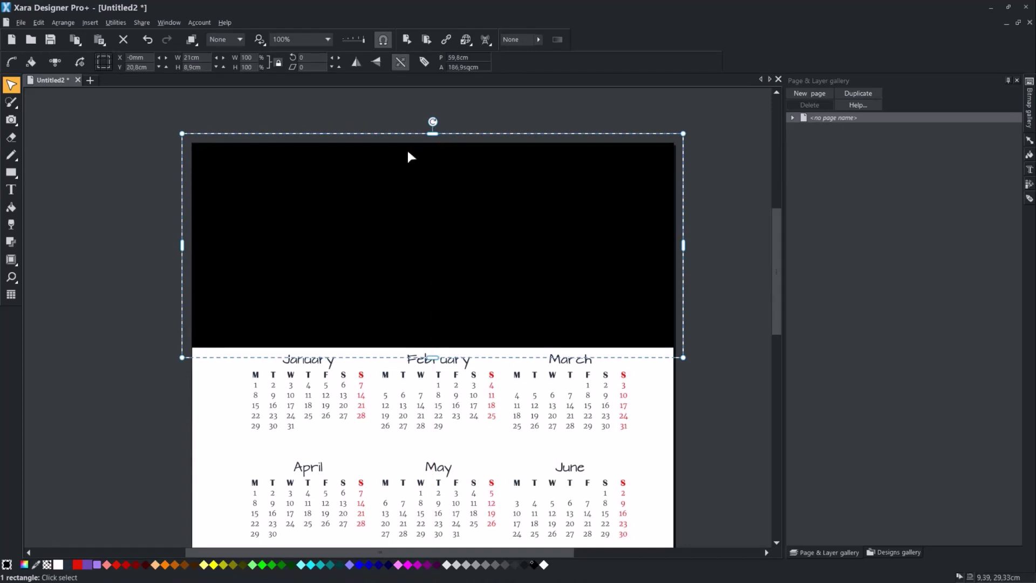
pyautogui.click(87, 565)
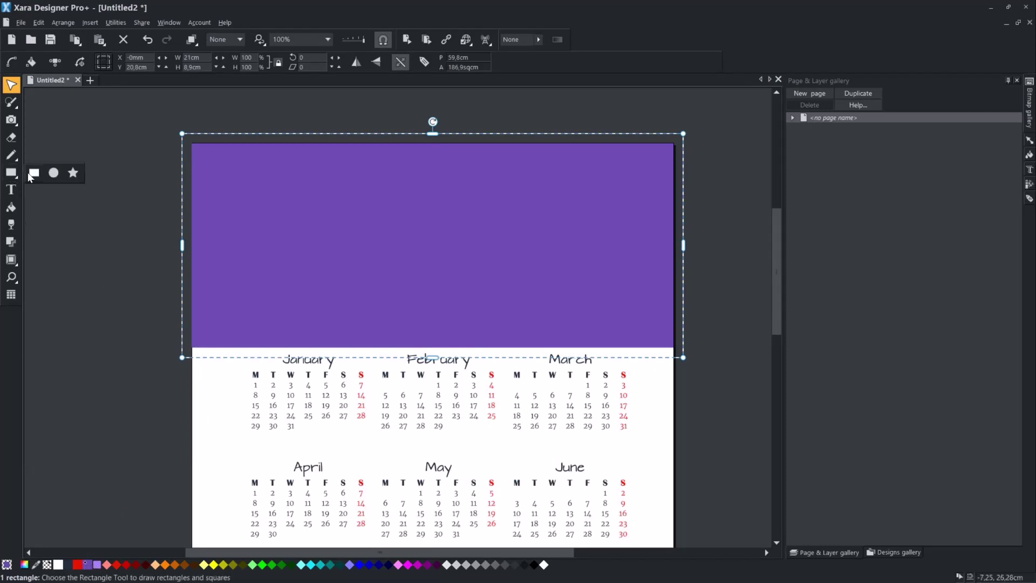
# - Draw a large circle at the page's top-left and give it a striped bitmap fill
pyautogui.click(54, 174)
pyautogui.moveTo(189, 217); pyautogui.dragTo(326, 320)
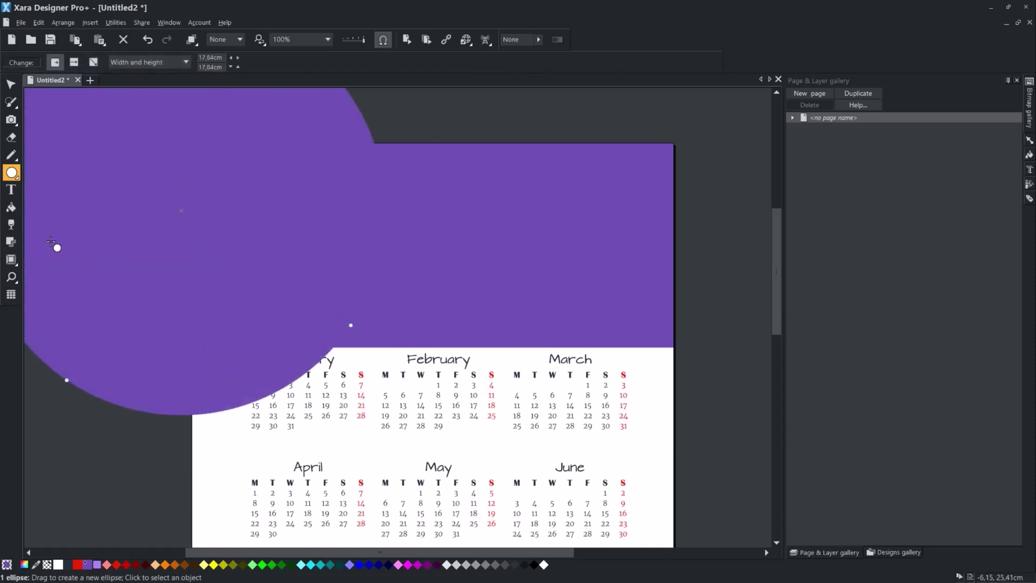
pyautogui.click(10, 209)
pyautogui.click(85, 60)
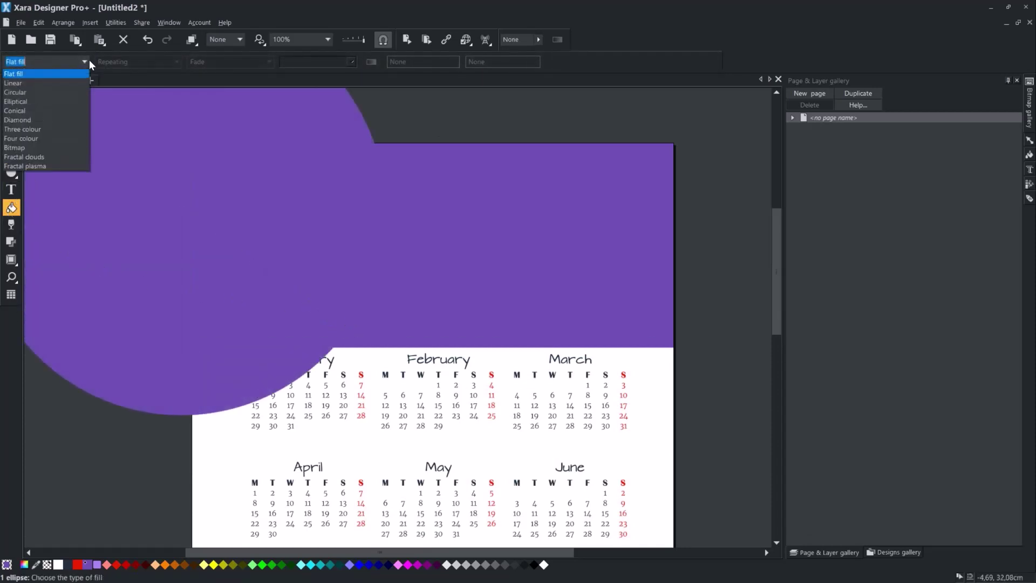
pyautogui.click(57, 146)
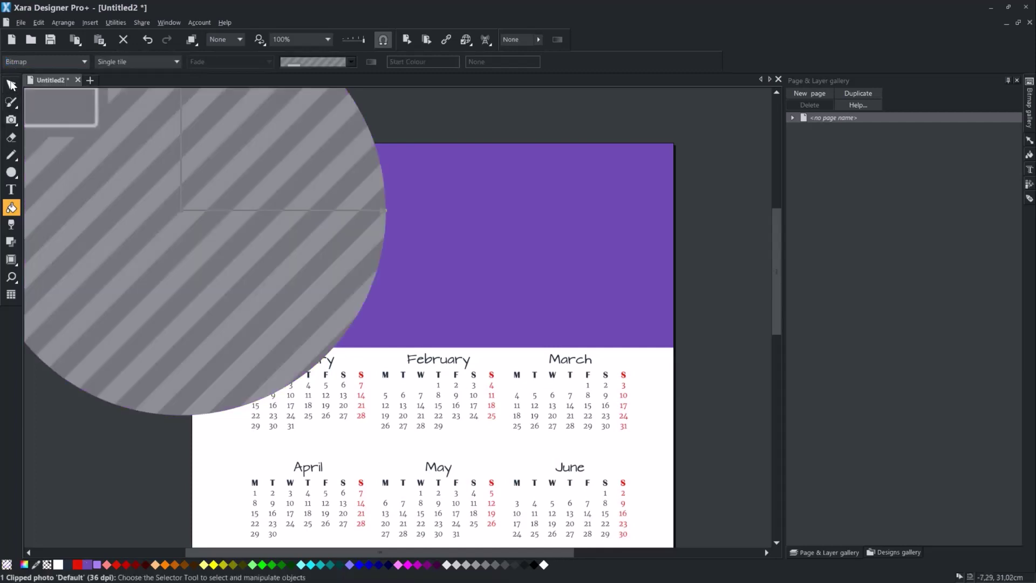
pyautogui.press('F2')
# - Move the striped circle onto the page and clone the purple header rectangle
pyautogui.scroll(-2, 124, 205)
pyautogui.moveTo(132, 220); pyautogui.dragTo(193, 203)
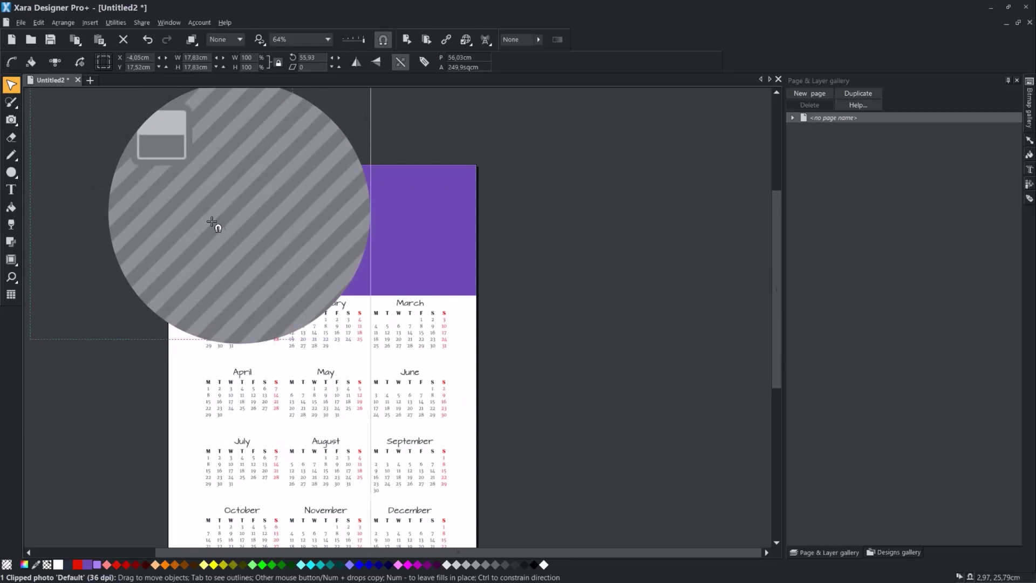
pyautogui.moveTo(193, 203); pyautogui.dragTo(215, 229)
pyautogui.click(419, 222)
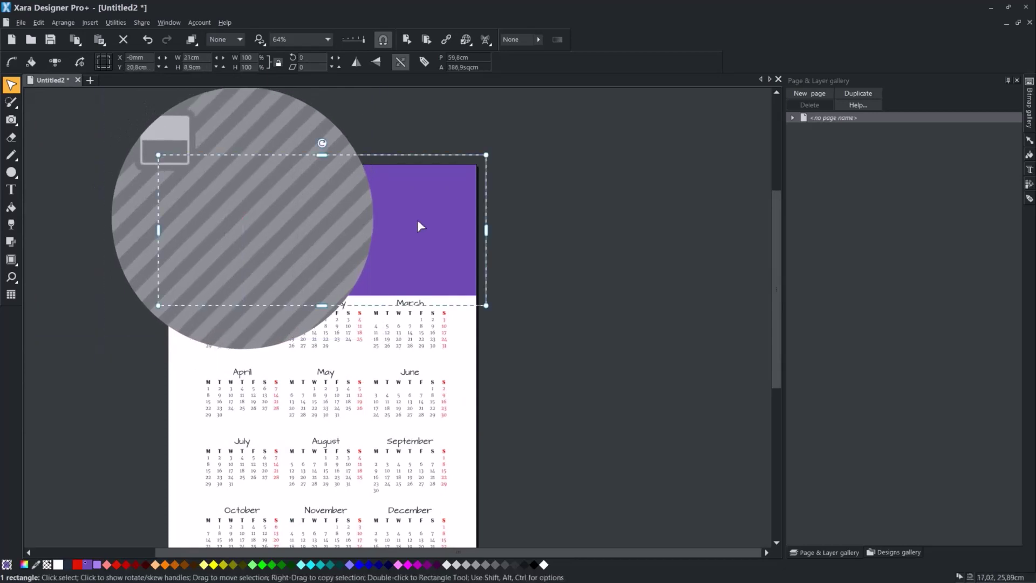
pyautogui.press('ctrl')
pyautogui.hotkey('ctrl', 'k')
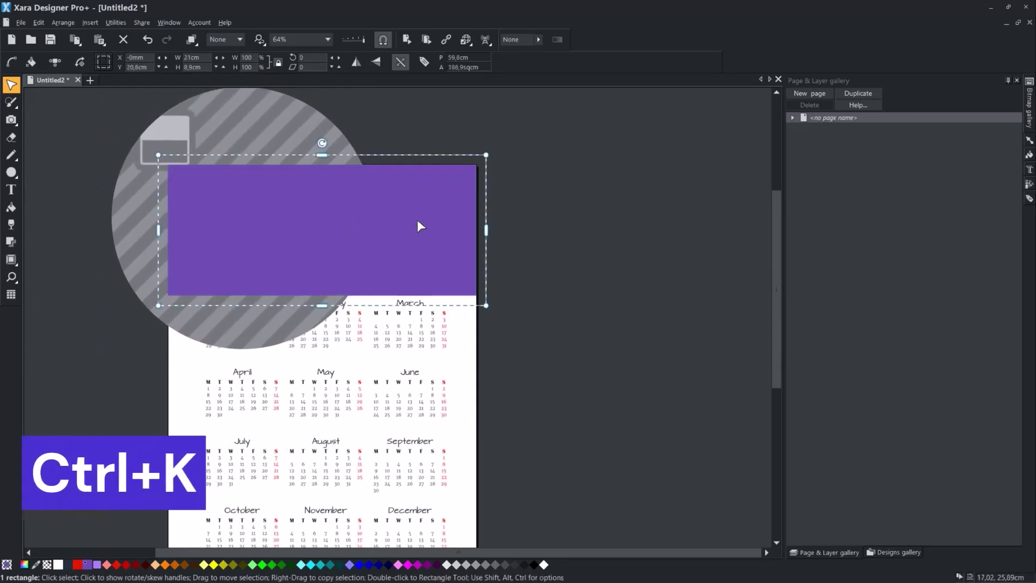
# - Bring the striped circle forward and place a two-thirds-size circle over the header's right side
pyautogui.click(300, 143)
pyautogui.hotkey('ctrl', 'f')
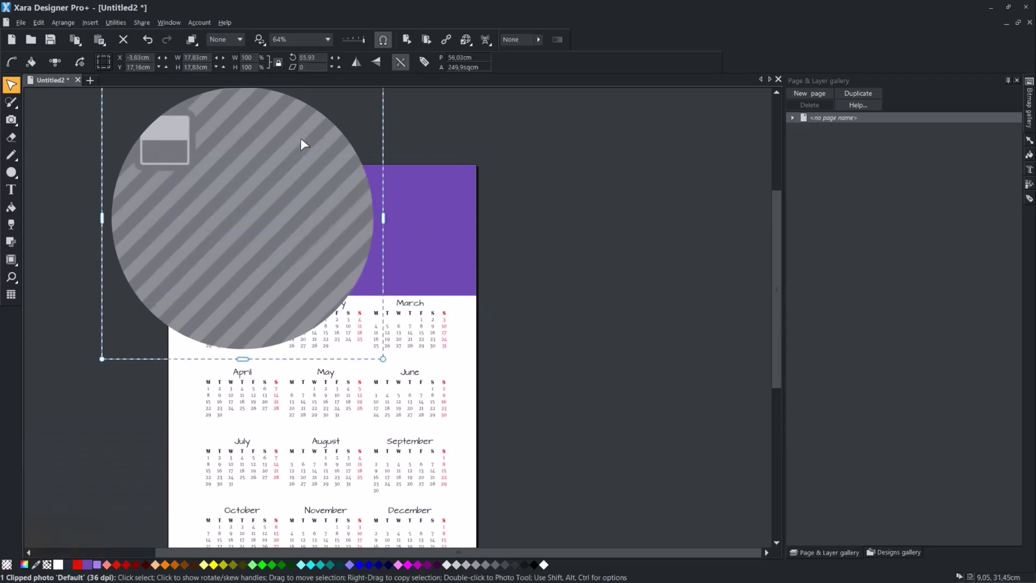
pyautogui.moveTo(190, 198); pyautogui.dragTo(374, 238)
pyautogui.moveTo(565, 398); pyautogui.dragTo(454, 305)
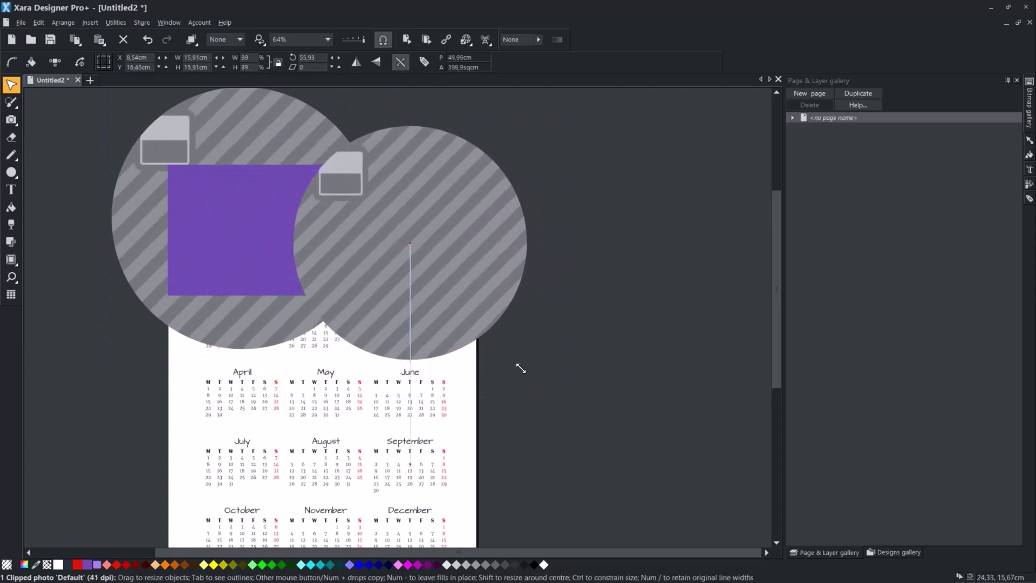
pyautogui.moveTo(381, 221); pyautogui.dragTo(405, 283)
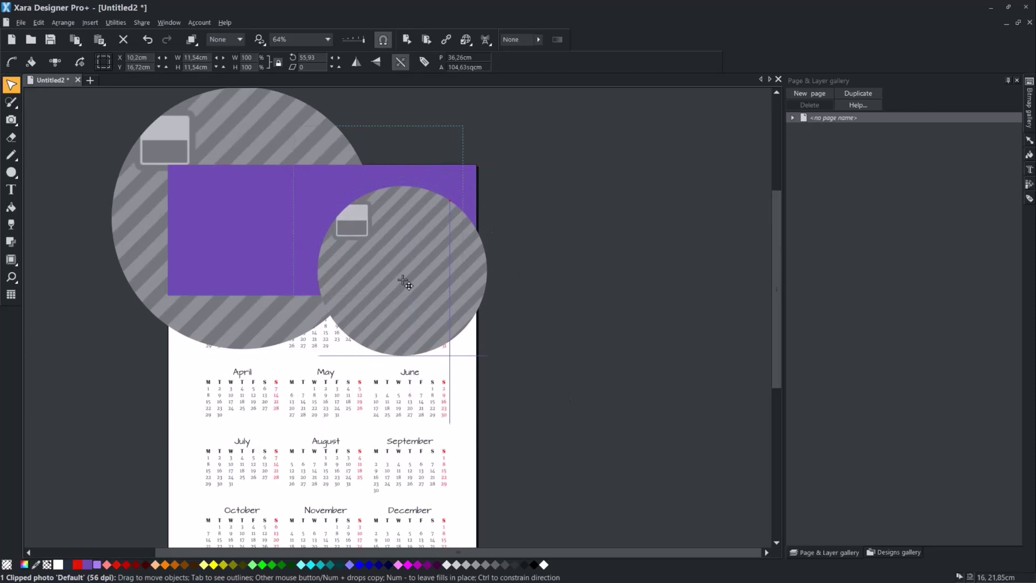
# - Soft-group the two striped photo circles
pyautogui.hotkey('ctrl', 'alt', 'g')
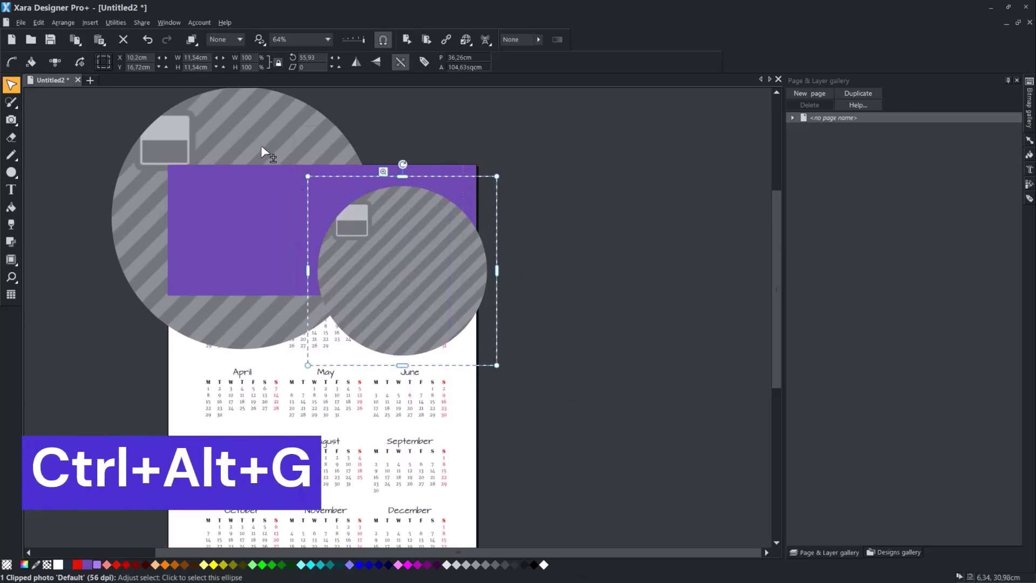
pyautogui.click(262, 152)
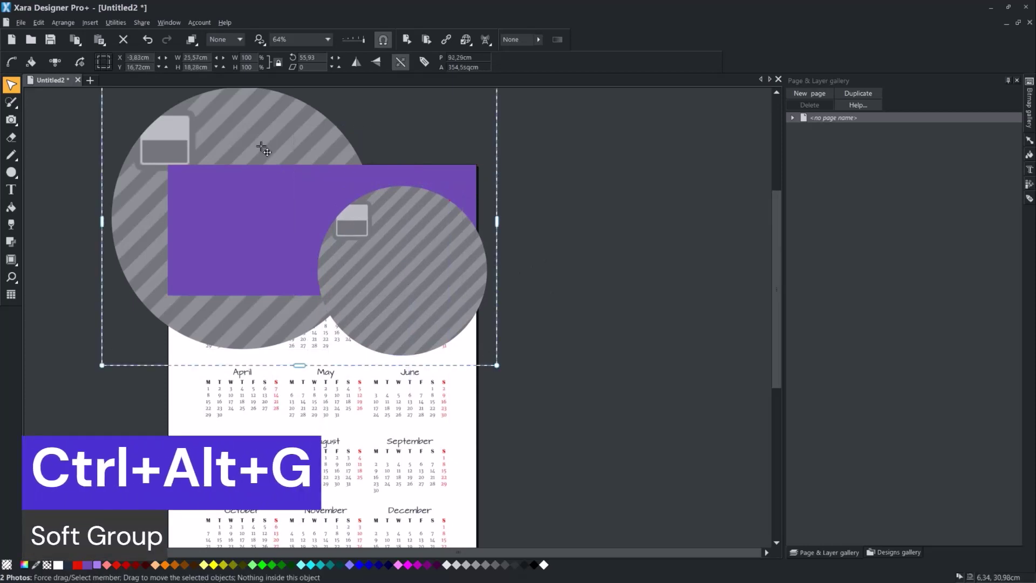
pyautogui.hotkey('ctrl', 'alt', 'g')
pyautogui.moveTo(263, 152); pyautogui.dragTo(226, 200)
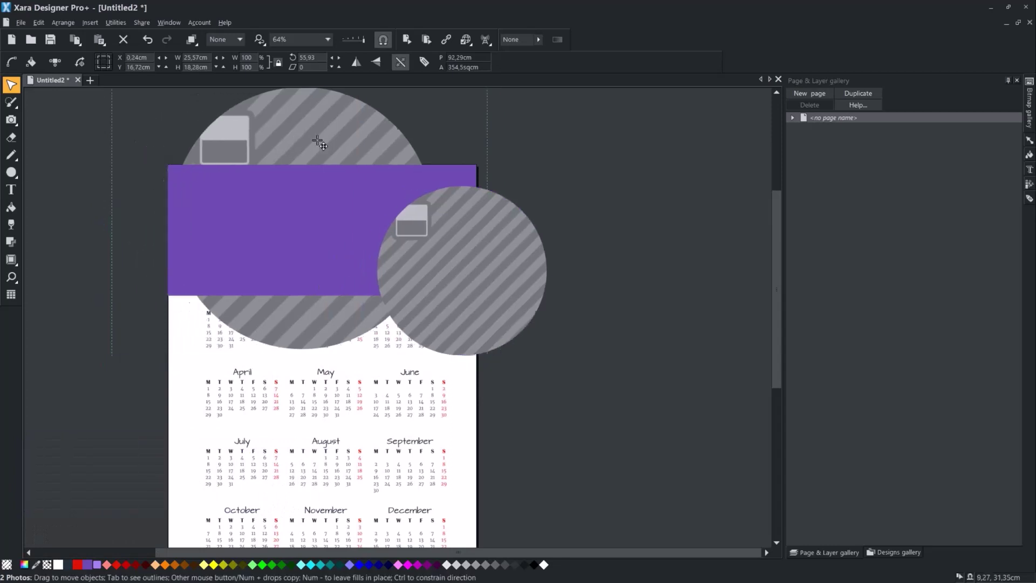
pyautogui.hotkey('ctrl', 'z')
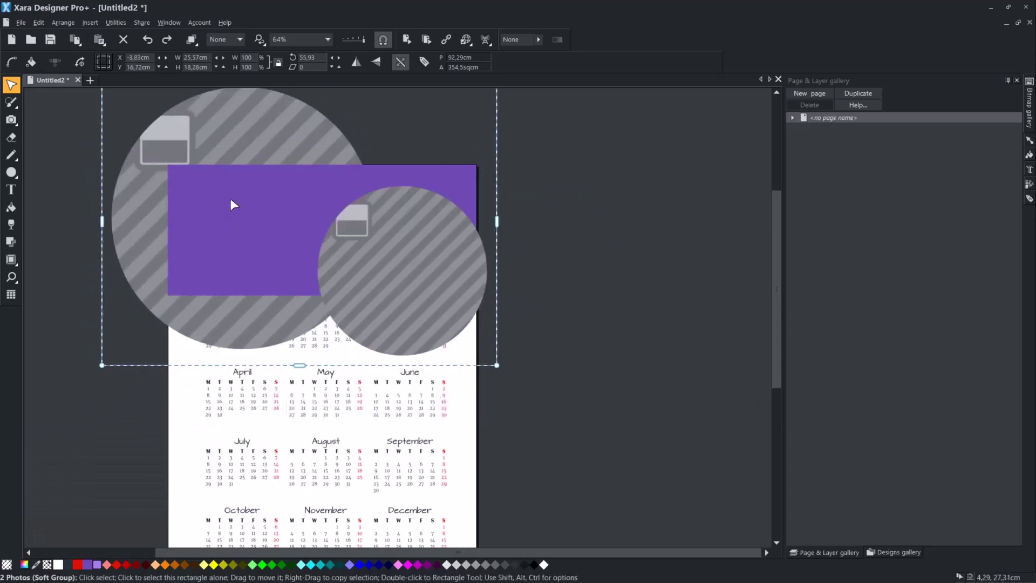
# - Give the purple header rectangle about 20% transparency, then nudge the photo circles slightly
pyautogui.click(236, 203)
pyautogui.click(12, 225)
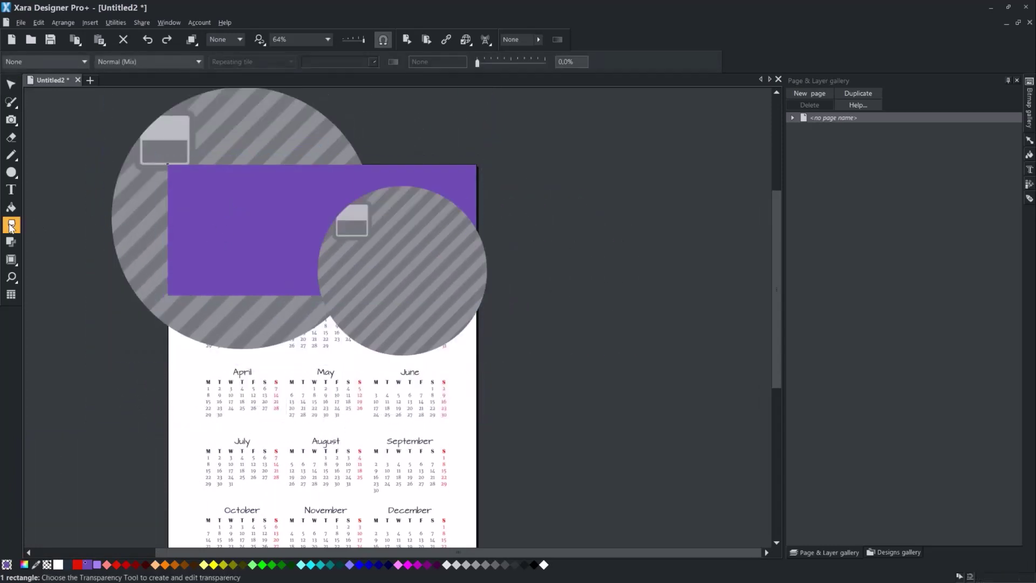
pyautogui.moveTo(504, 67); pyautogui.dragTo(492, 62)
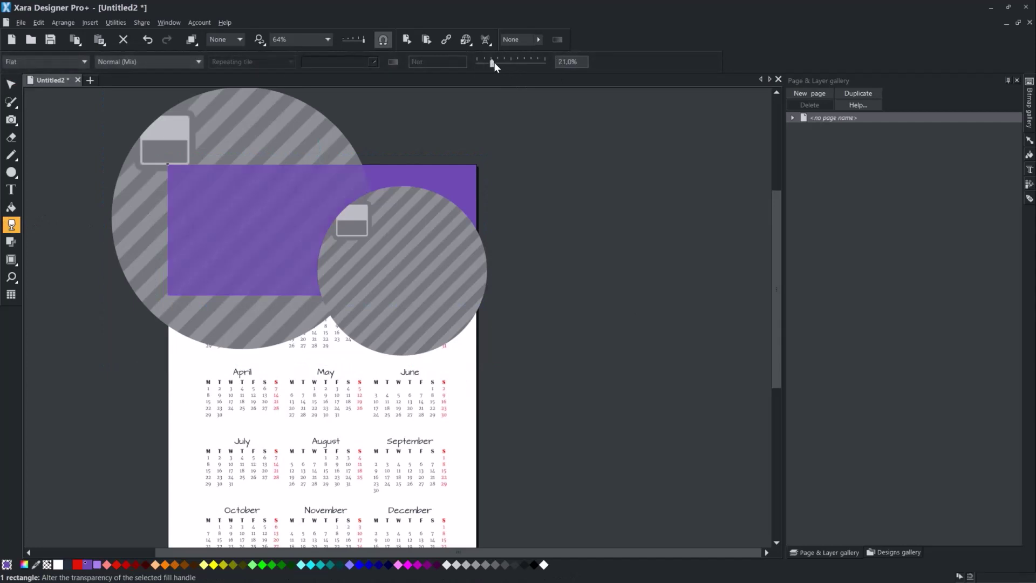
pyautogui.doubleClick(568, 63)
pyautogui.write('20')
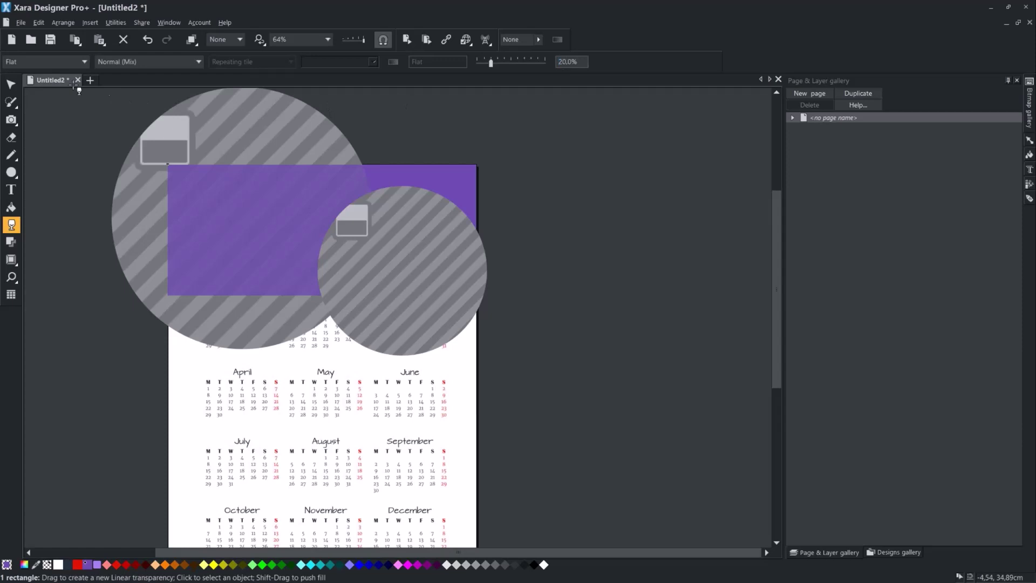
pyautogui.click(11, 85)
pyautogui.moveTo(392, 332)
pyautogui.mouseDown()
pyautogui.moveTo(388, 341)
pyautogui.moveTo(390, 331)
pyautogui.mouseUp()
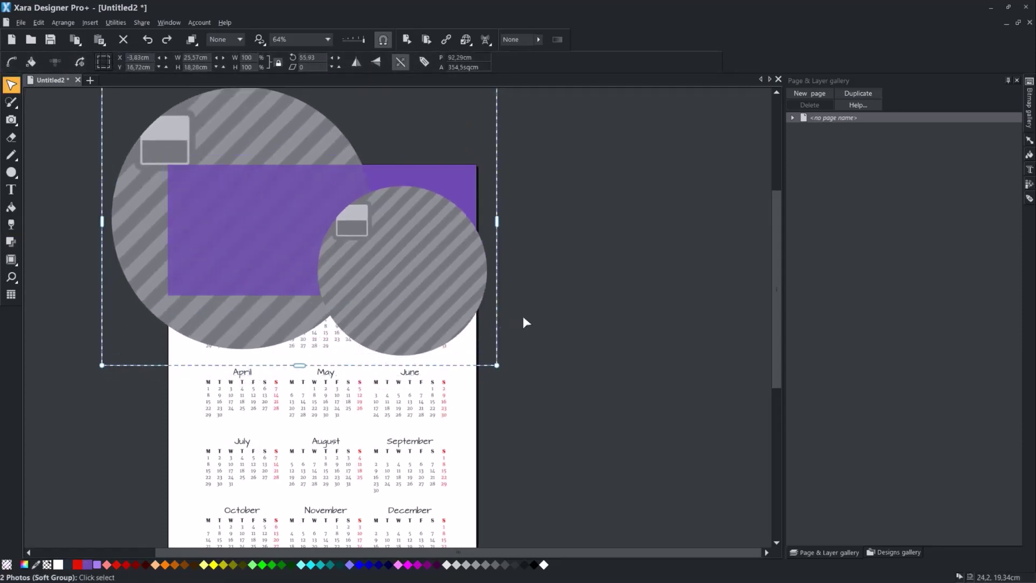
# - Drop the hot-air-balloon photo from the Ocean folder into the circles and group them
pyautogui.hotkey('alt', 'Tab')
pyautogui.moveTo(561, 208); pyautogui.dragTo(412, 261)
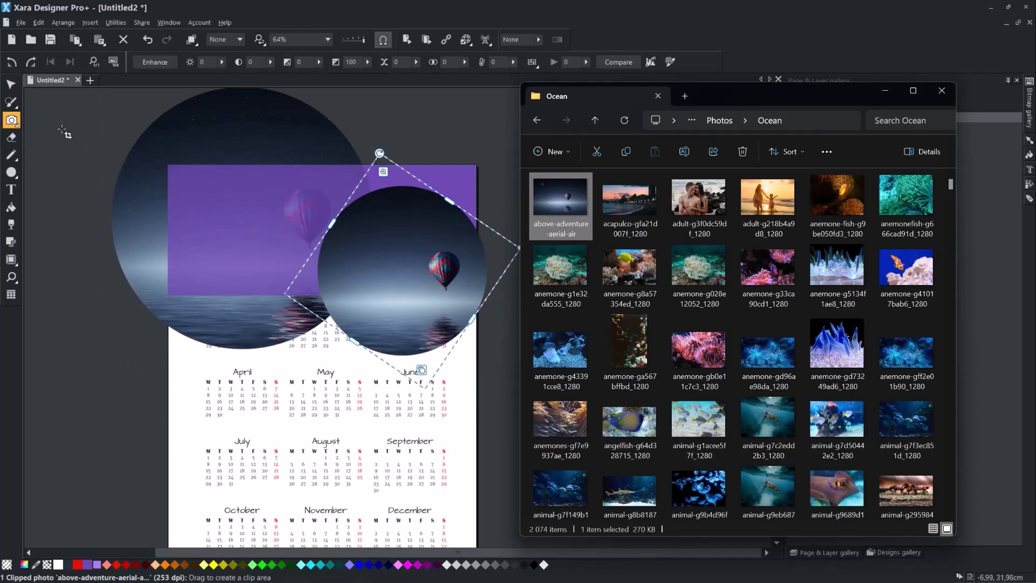
pyautogui.click(14, 86)
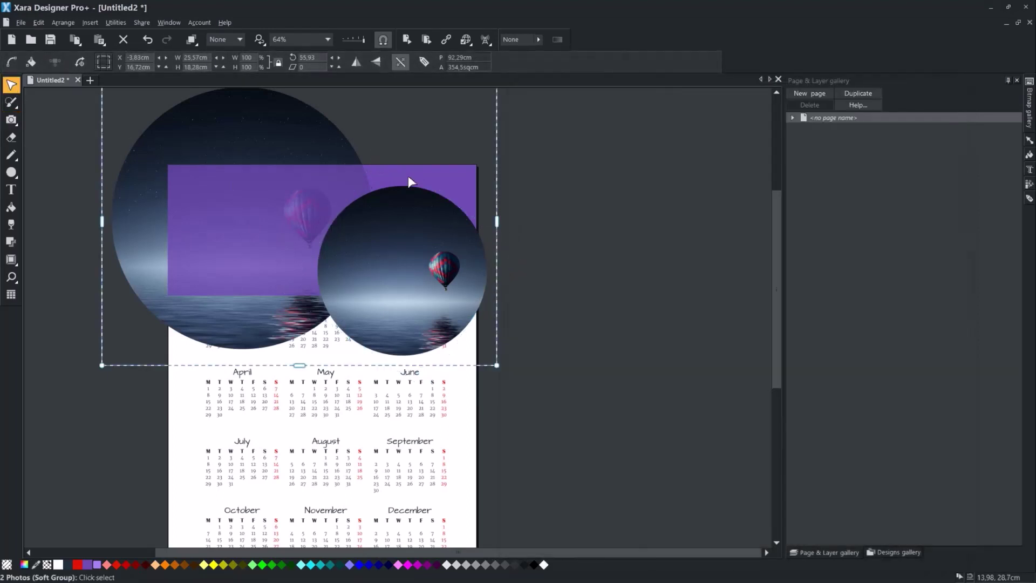
pyautogui.hotkey('ctrl', 'g')
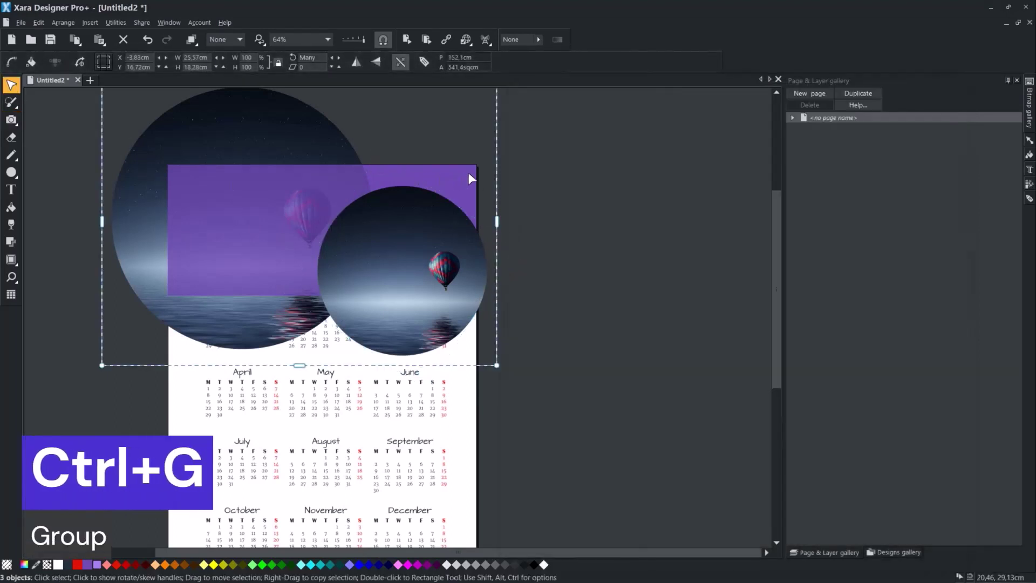
pyautogui.moveTo(406, 252); pyautogui.dragTo(581, 336)
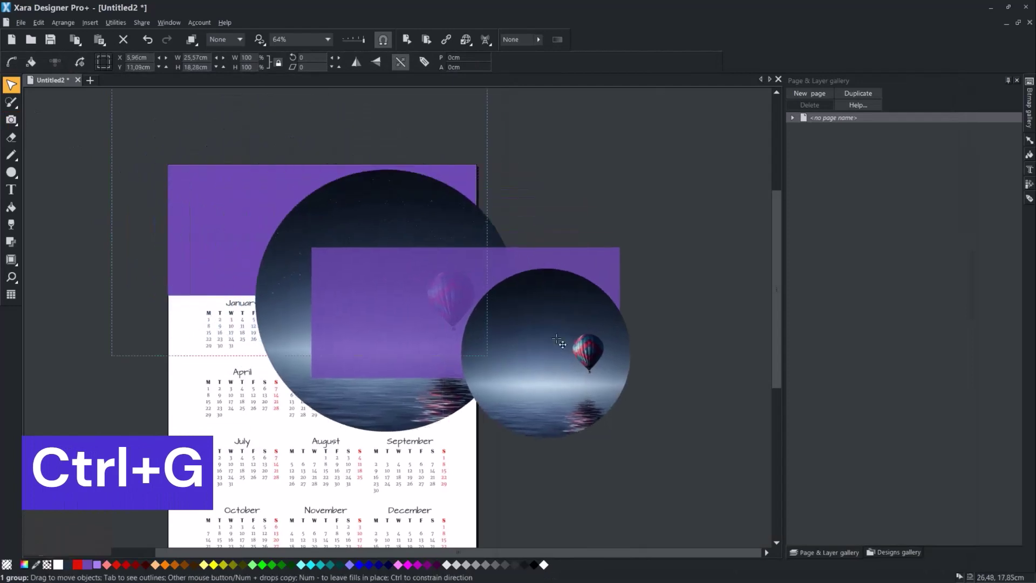
pyautogui.hotkey('ctrl', 'z')
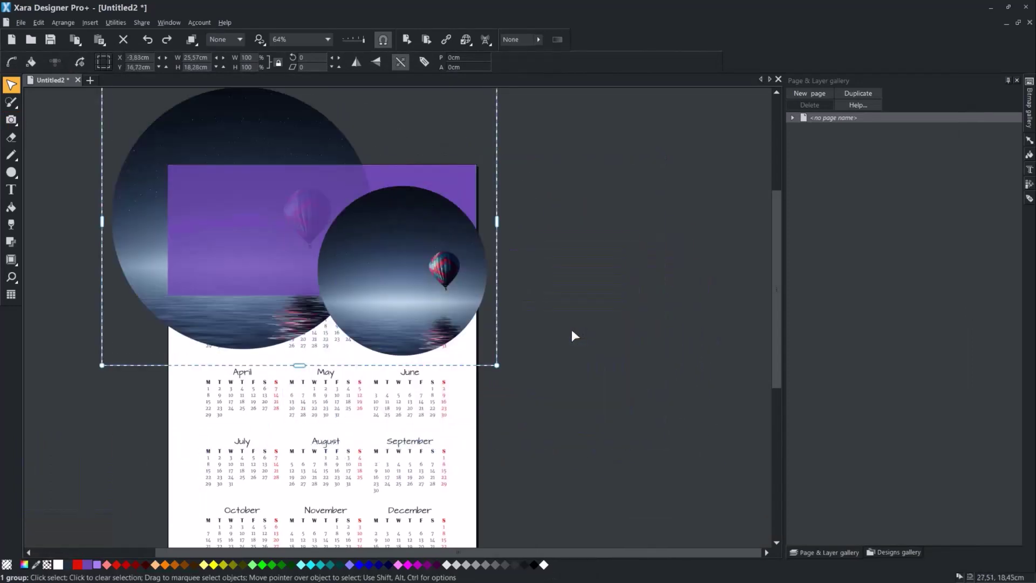
# - Select the photo Group and Rectangle in the Layer 1 gallery list and apply ClipView (Q)
pyautogui.click(793, 117)
pyautogui.click(811, 128)
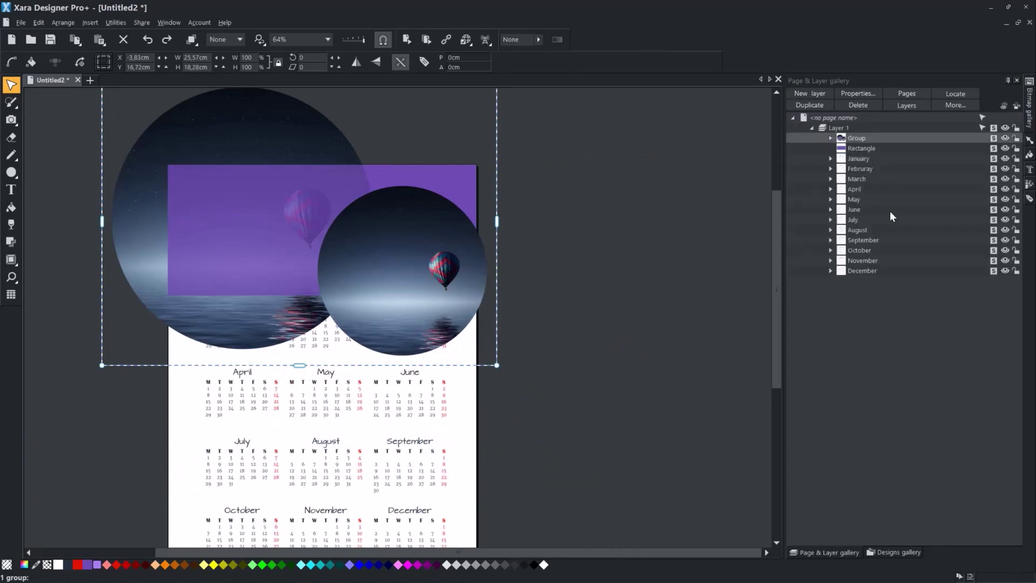
pyautogui.click(860, 147)
pyautogui.click(857, 139)
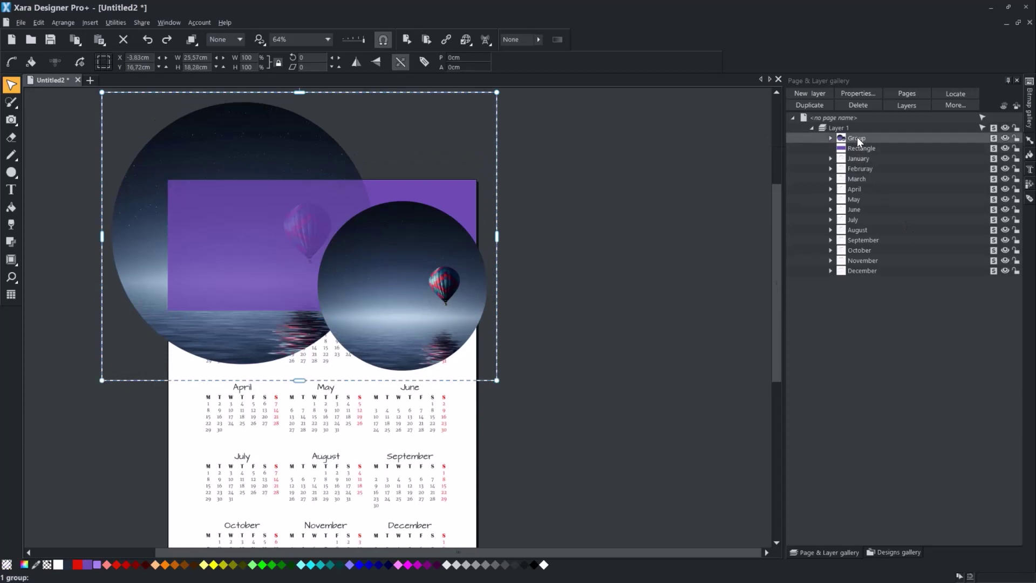
pyautogui.keyDown('ctrl'); pyautogui.click(861, 149); pyautogui.keyUp('ctrl')
pyautogui.press('q')
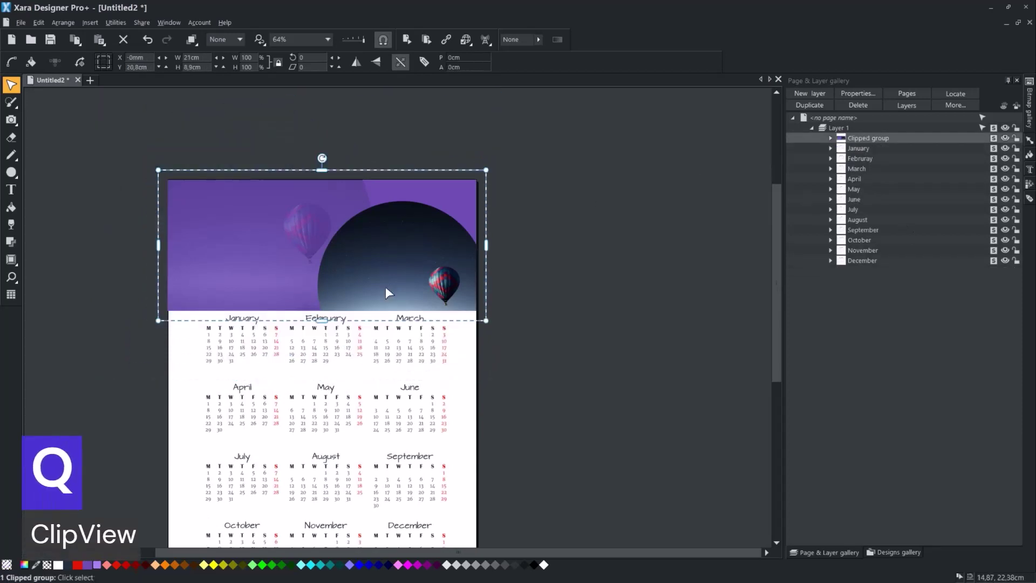
# - Swap the circle photo through city-at-dusk and couple shots to the sunset mother-and-child image
pyautogui.moveTo(393, 288)
pyautogui.mouseDown()
pyautogui.moveTo(536, 258)
pyautogui.moveTo(562, 222)
pyautogui.mouseUp()
pyautogui.hotkey('ctrl', 'z')
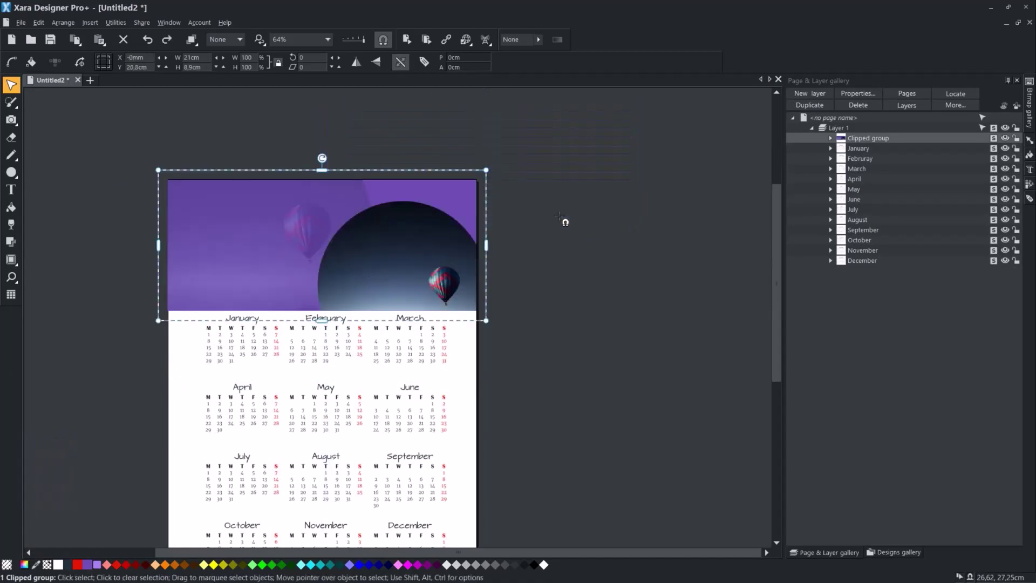
pyautogui.hotkey('alt', 'Tab')
pyautogui.moveTo(626, 222); pyautogui.dragTo(421, 263)
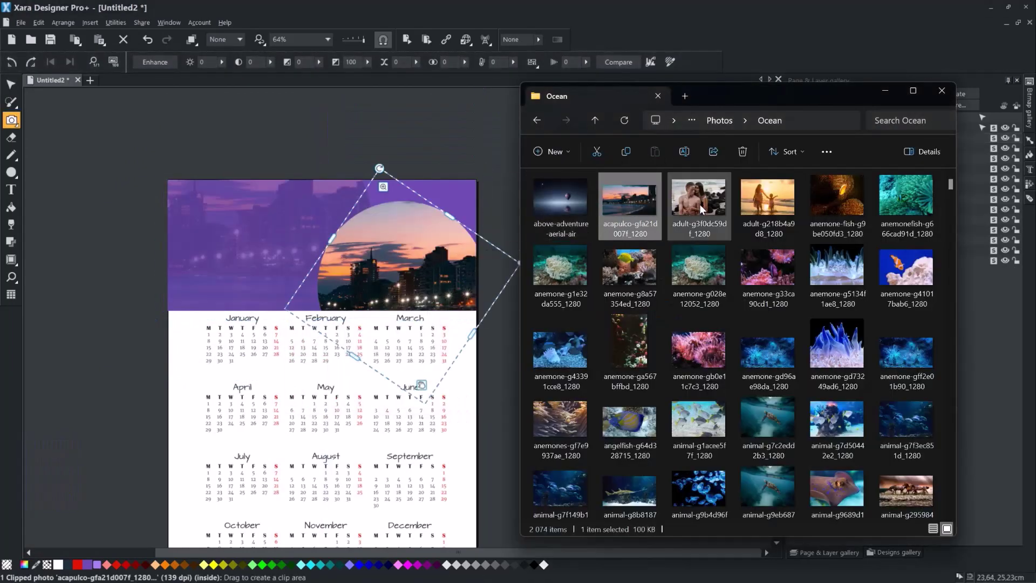
pyautogui.moveTo(699, 204); pyautogui.dragTo(429, 273)
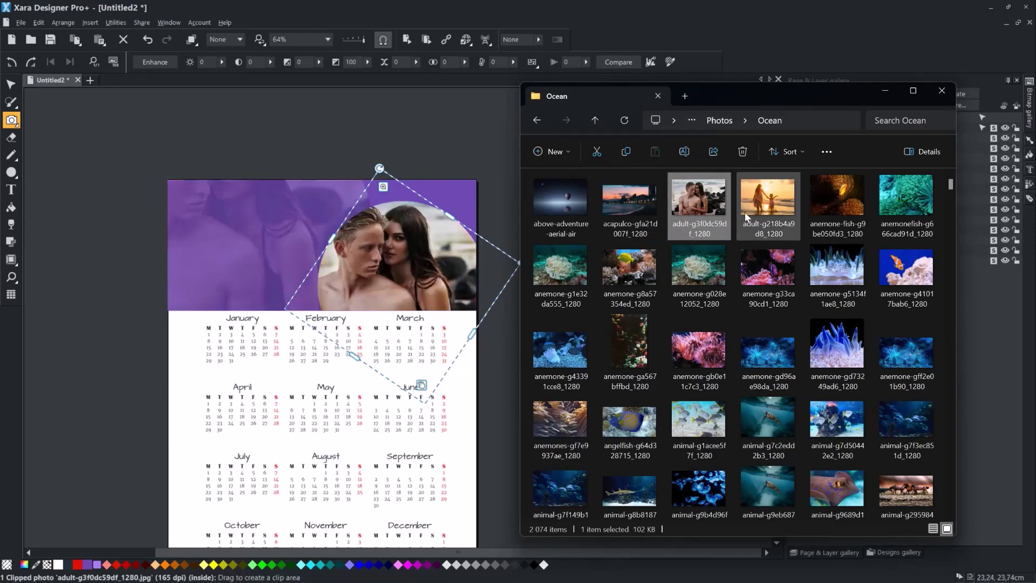
pyautogui.moveTo(768, 204); pyautogui.dragTo(421, 264)
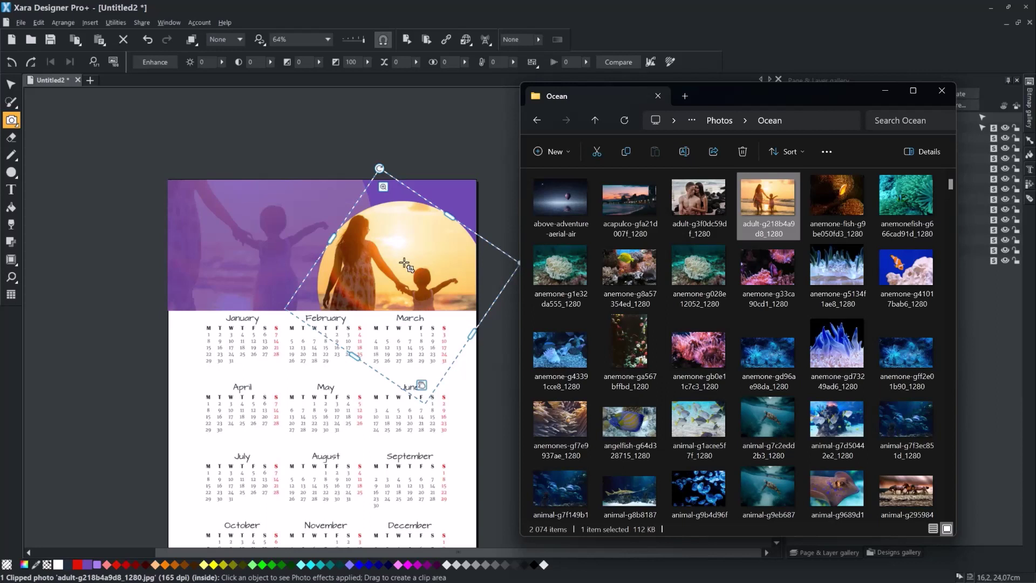
pyautogui.click(12, 86)
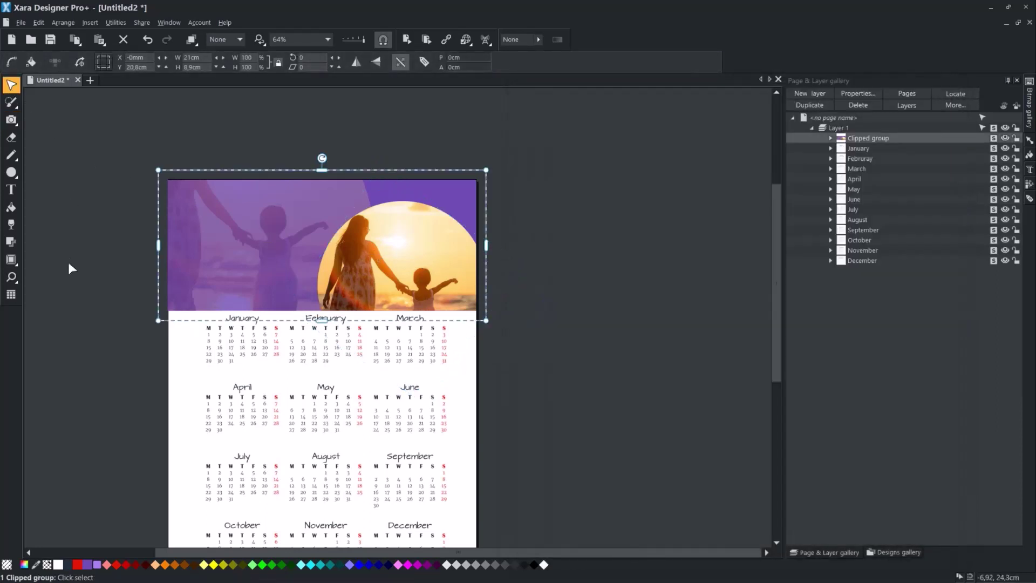
pyautogui.moveTo(67, 260)
pyautogui.mouseDown()
pyautogui.moveTo(205, 211)
pyautogui.moveTo(206, 195)
pyautogui.mouseUp()
pyautogui.click(206, 196)
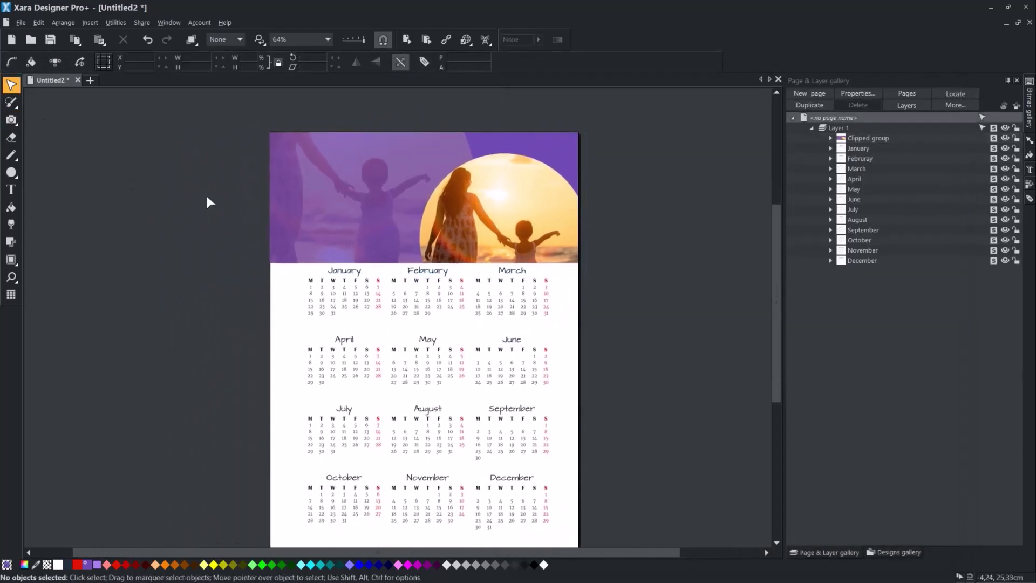
# - Type the year 2024, enlarge it and place it at the header's top-left in light purple
pyautogui.click(12, 190)
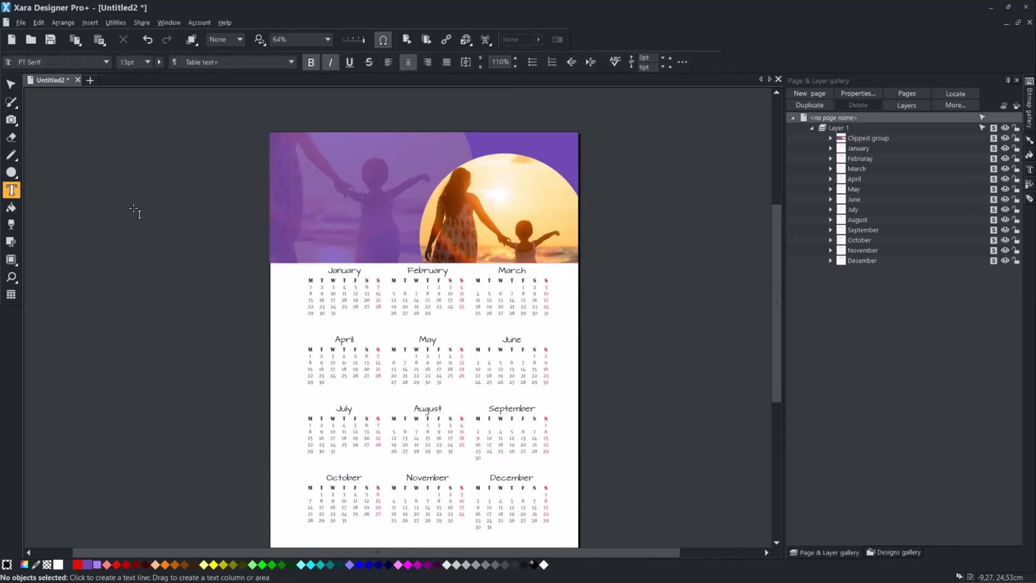
pyautogui.click(227, 211)
pyautogui.write('2024')
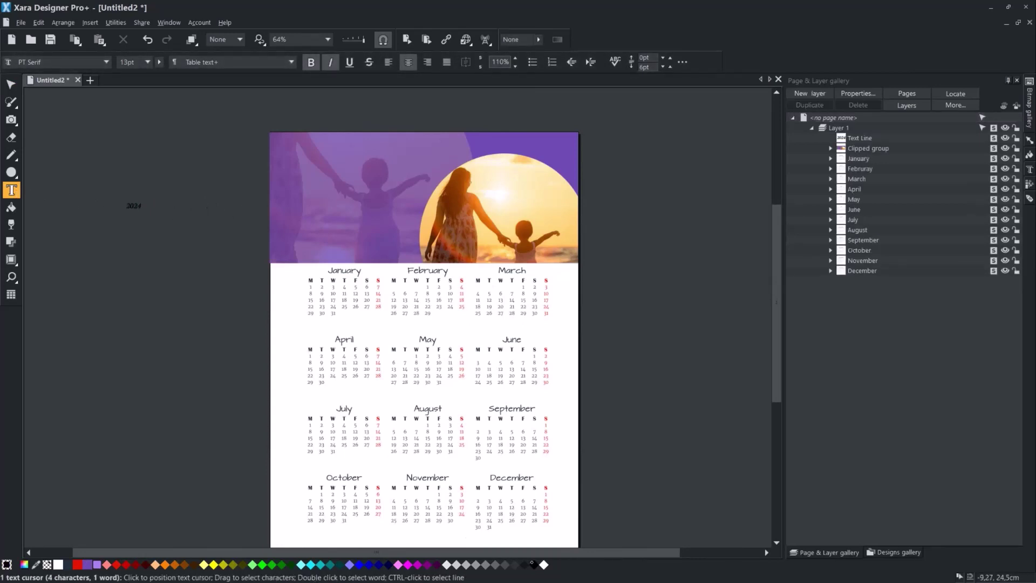
pyautogui.press('Escape')
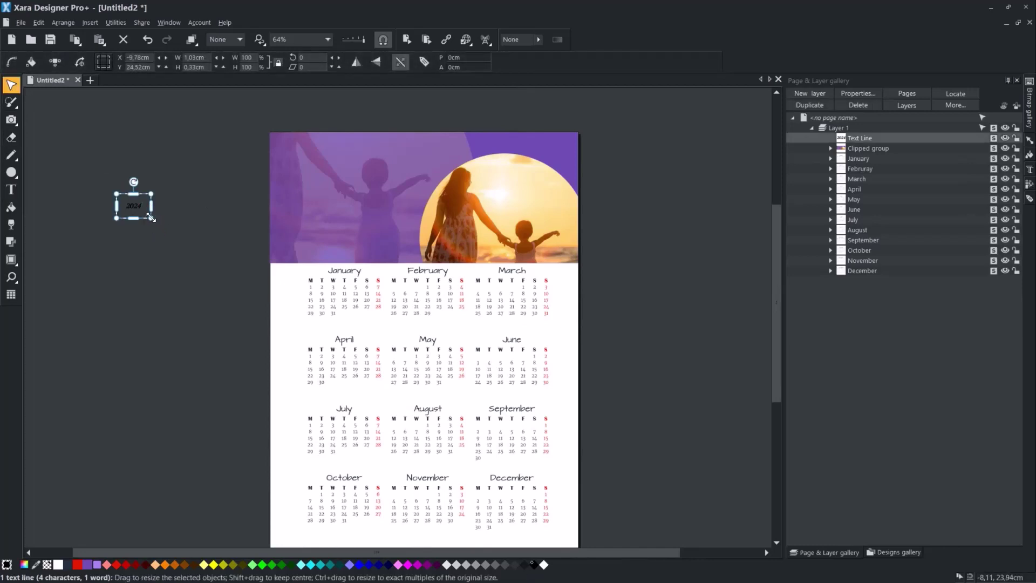
pyautogui.moveTo(154, 217); pyautogui.dragTo(320, 273)
pyautogui.moveTo(235, 261); pyautogui.dragTo(361, 196)
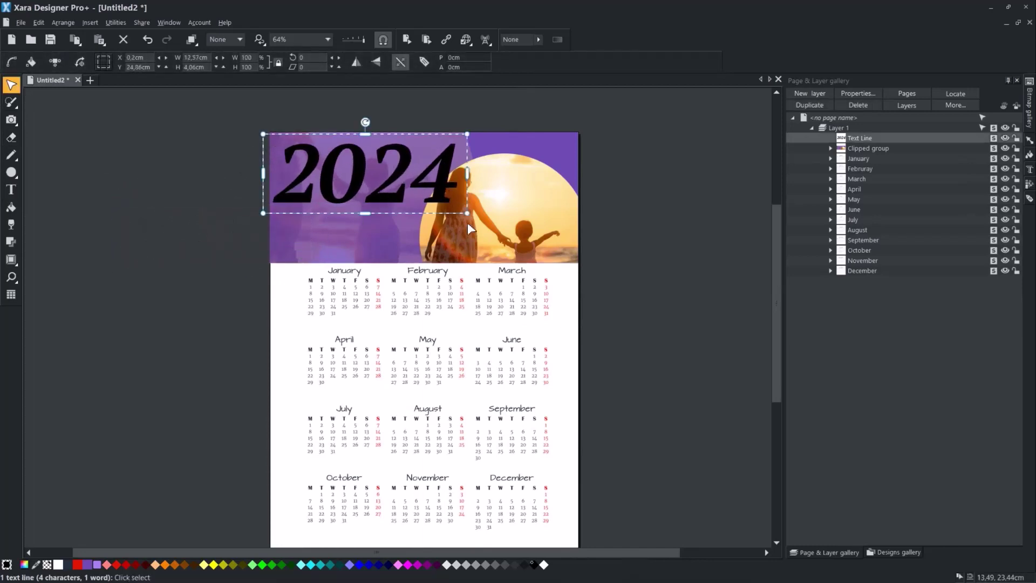
pyautogui.click(97, 564)
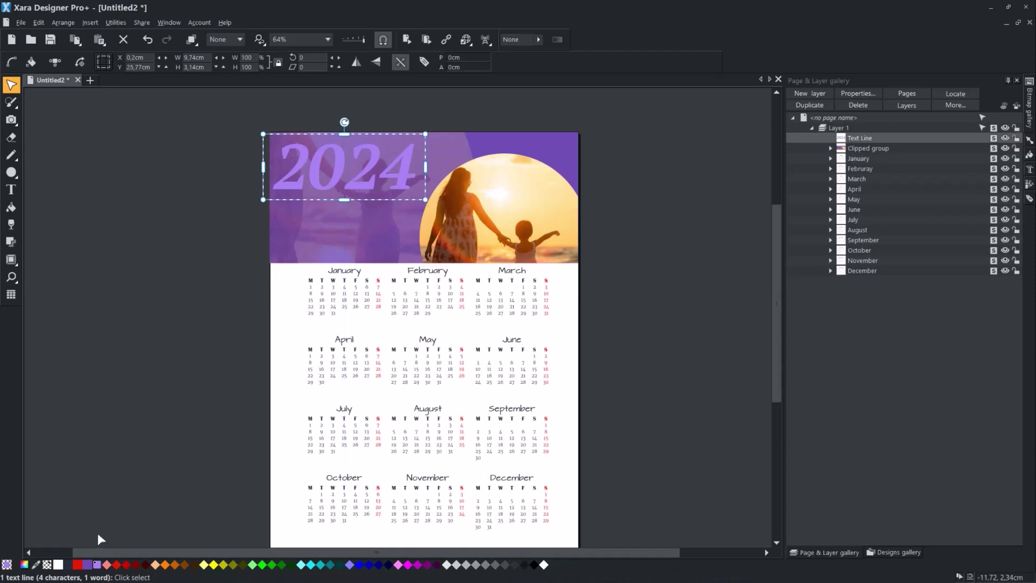
# - Change the 2024 text to a new font from the font list
pyautogui.click(11, 190)
pyautogui.hotkey('ctrl', 'a')
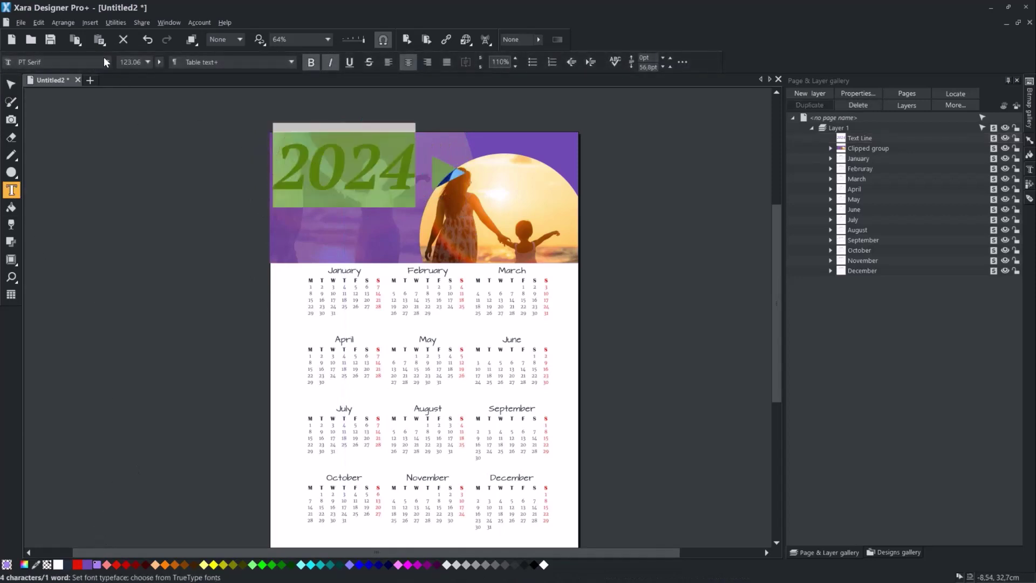
pyautogui.click(60, 62)
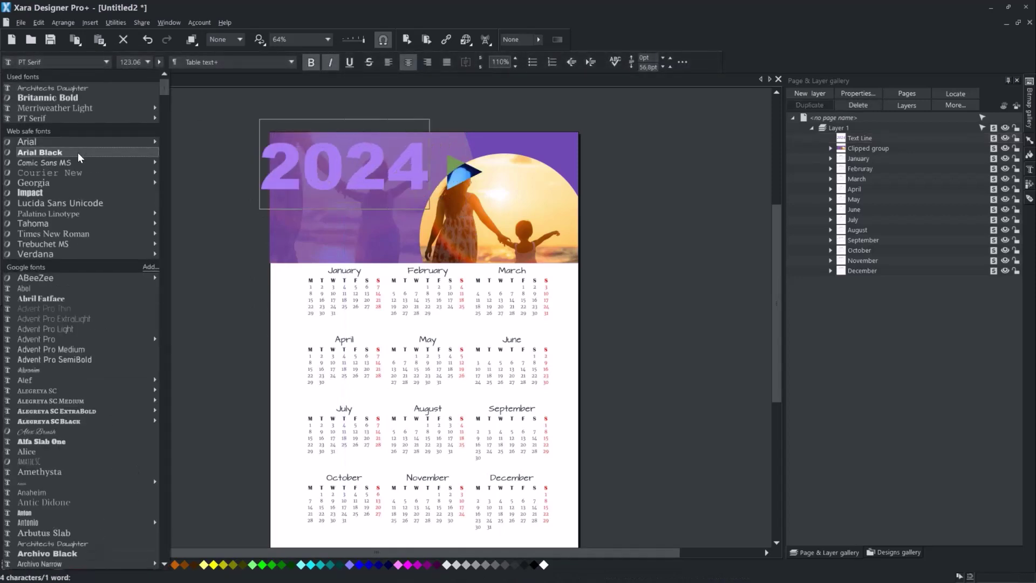
pyautogui.click(71, 399)
pyautogui.press('Escape')
# - Move 2024 up and left, make it white and partly transparent
pyautogui.moveTo(345, 177); pyautogui.dragTo(342, 165)
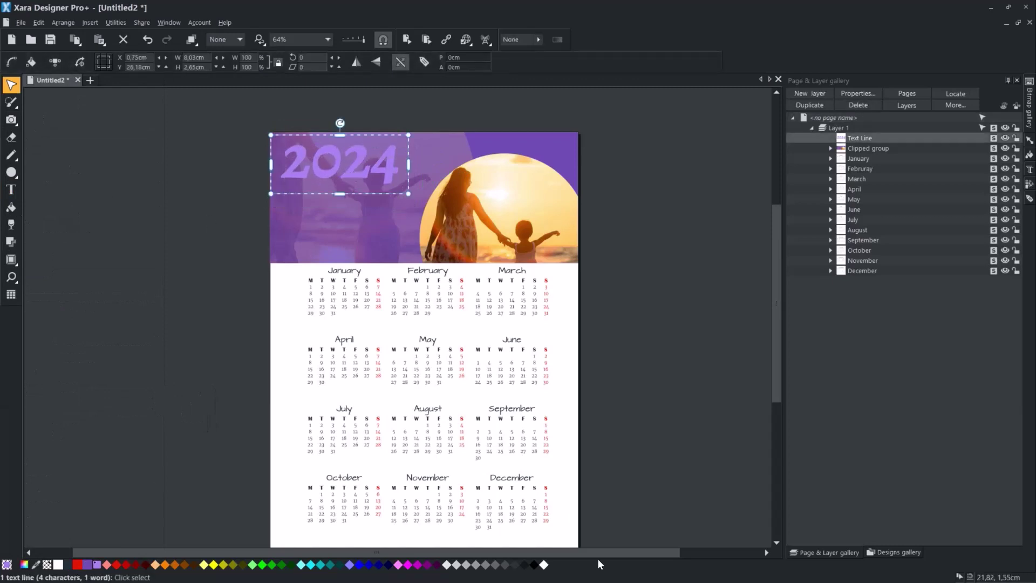
pyautogui.click(544, 565)
pyautogui.click(11, 225)
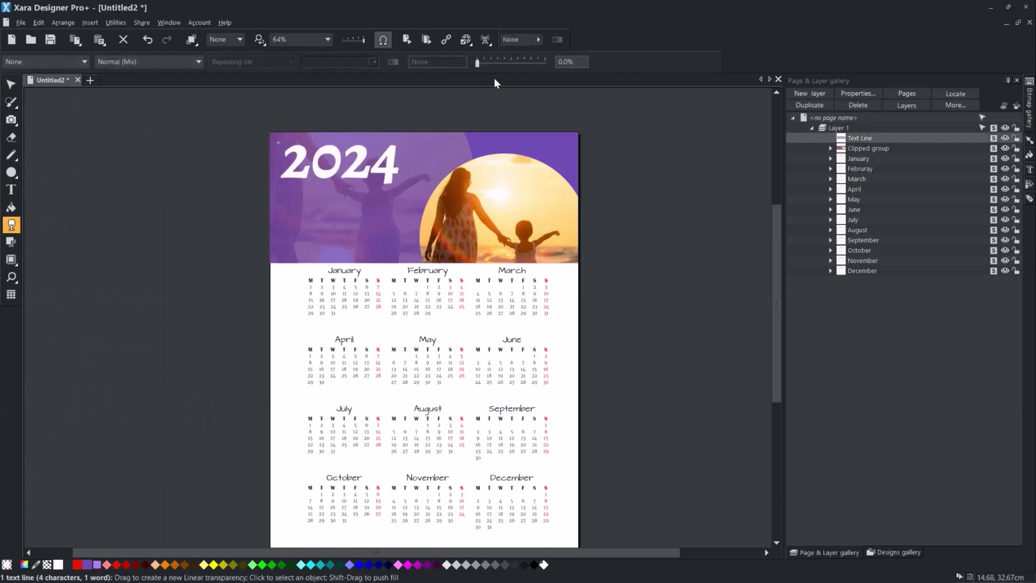
pyautogui.moveTo(478, 61); pyautogui.dragTo(497, 64)
pyautogui.press('F2')
pyautogui.click(93, 229)
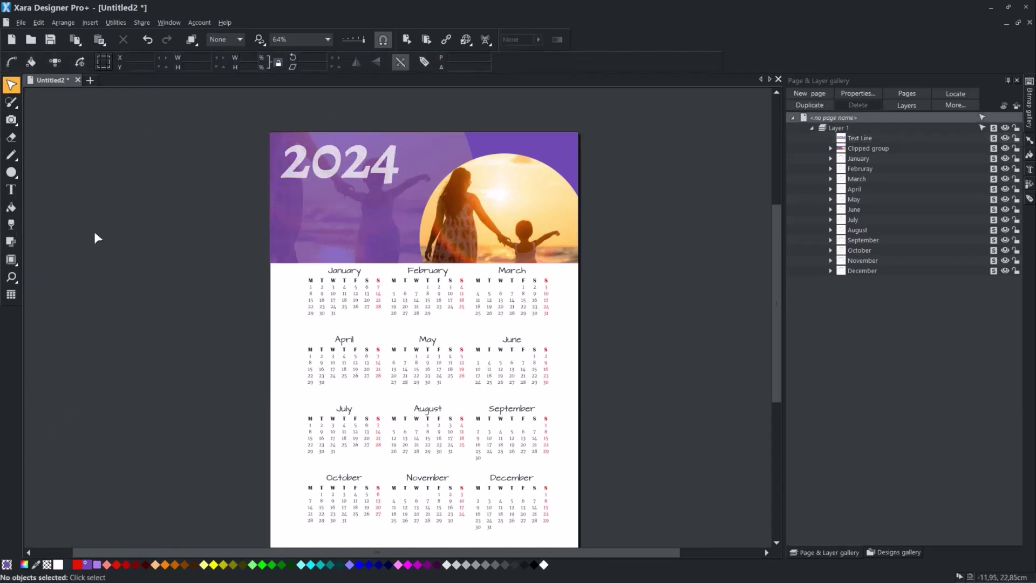
pyautogui.scroll(-1, 147, 348)
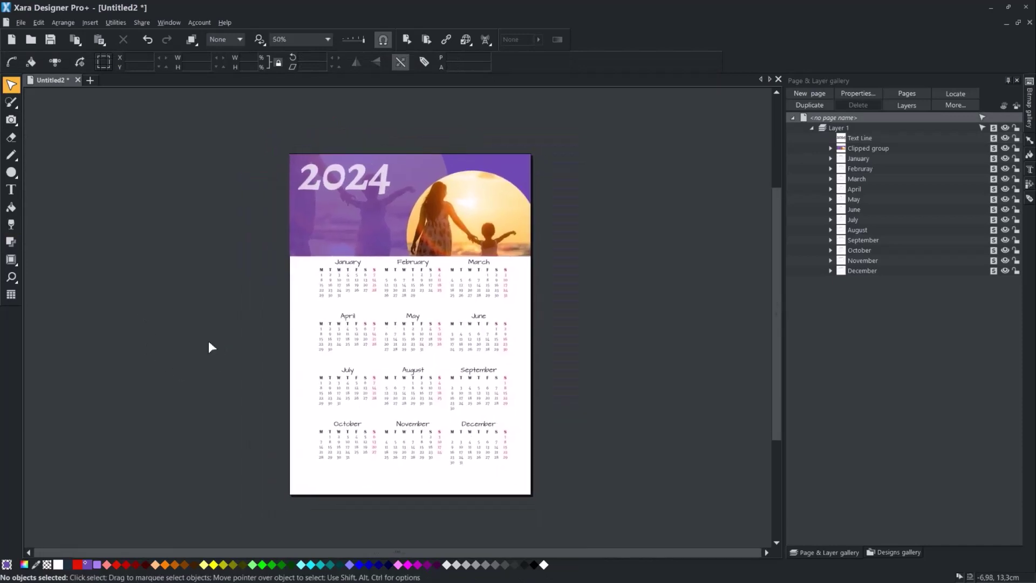
pyautogui.hotkey('ctrl', 'z')
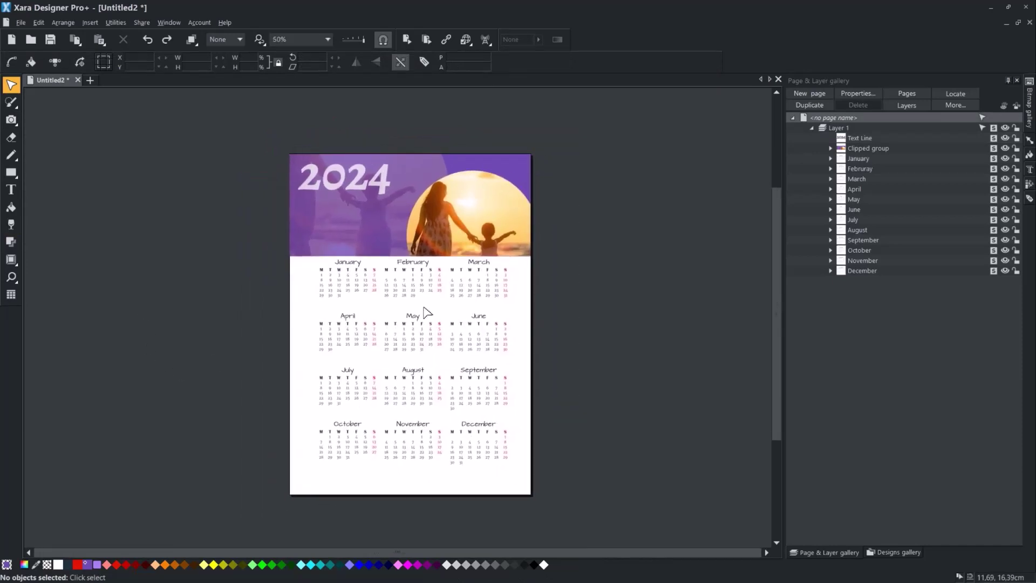
# - Draw a thin purple footer strip along the bottom of the page
pyautogui.click(12, 174)
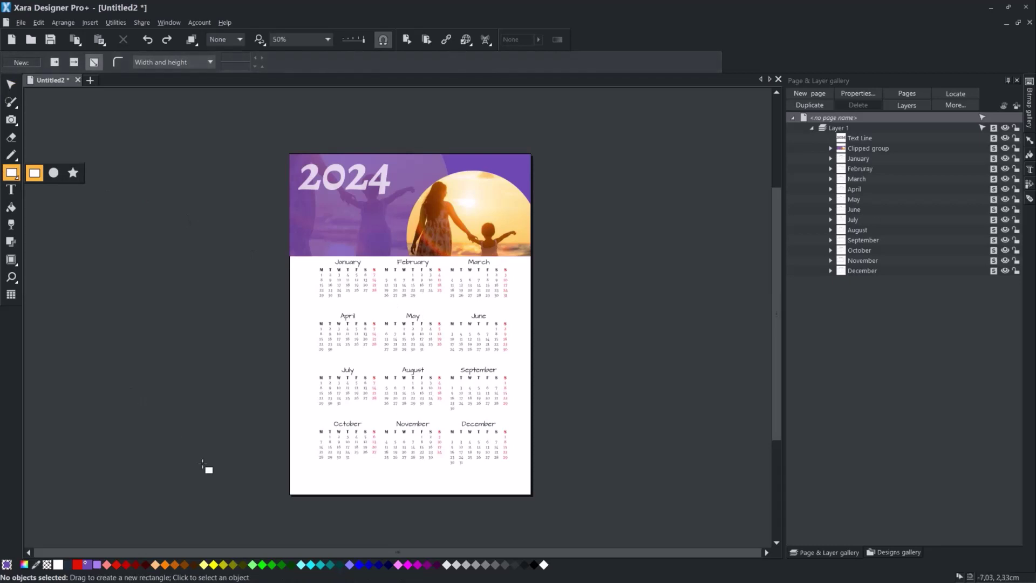
pyautogui.moveTo(238, 478)
pyautogui.mouseDown()
pyautogui.moveTo(278, 492)
pyautogui.moveTo(521, 485)
pyautogui.mouseUp()
pyautogui.press('F2')
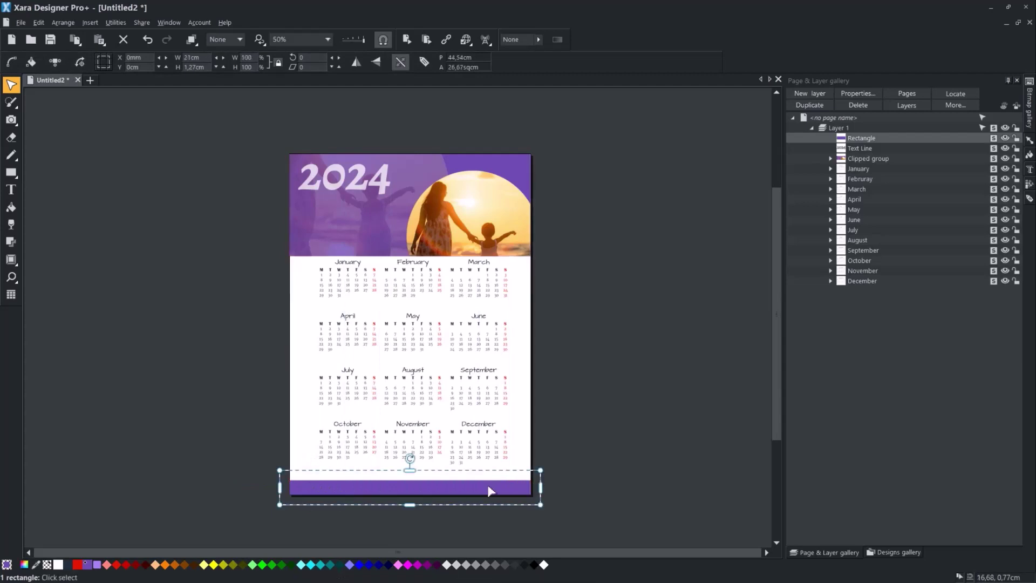
pyautogui.moveTo(410, 480); pyautogui.dragTo(411, 488)
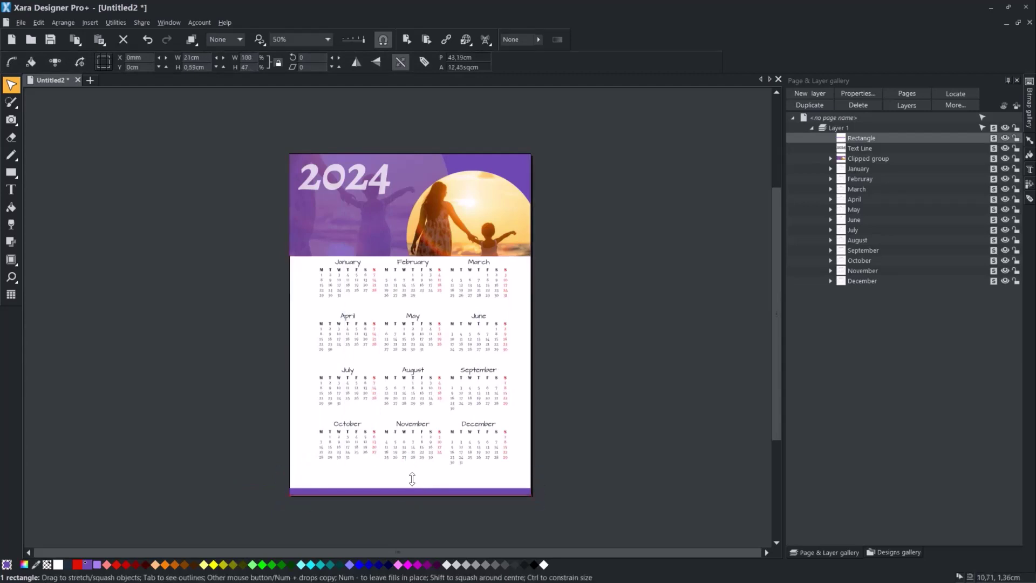
pyautogui.click(565, 453)
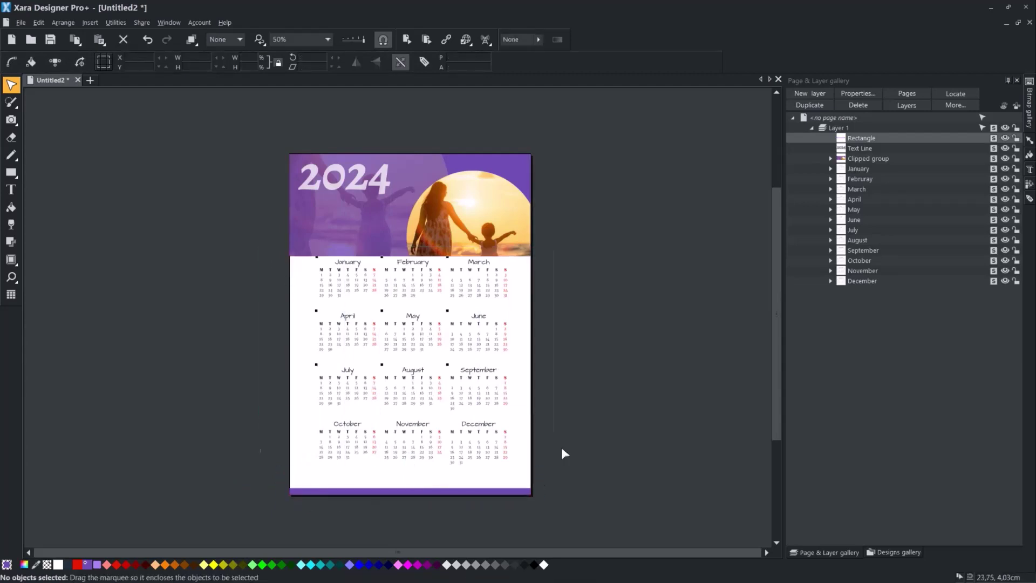
# - Select the twelve month tables and nudge them slightly lower
pyautogui.moveTo(565, 453); pyautogui.dragTo(578, 481)
pyautogui.moveTo(485, 459)
pyautogui.mouseDown()
pyautogui.moveTo(486, 469)
pyautogui.moveTo(481, 463)
pyautogui.mouseUp()
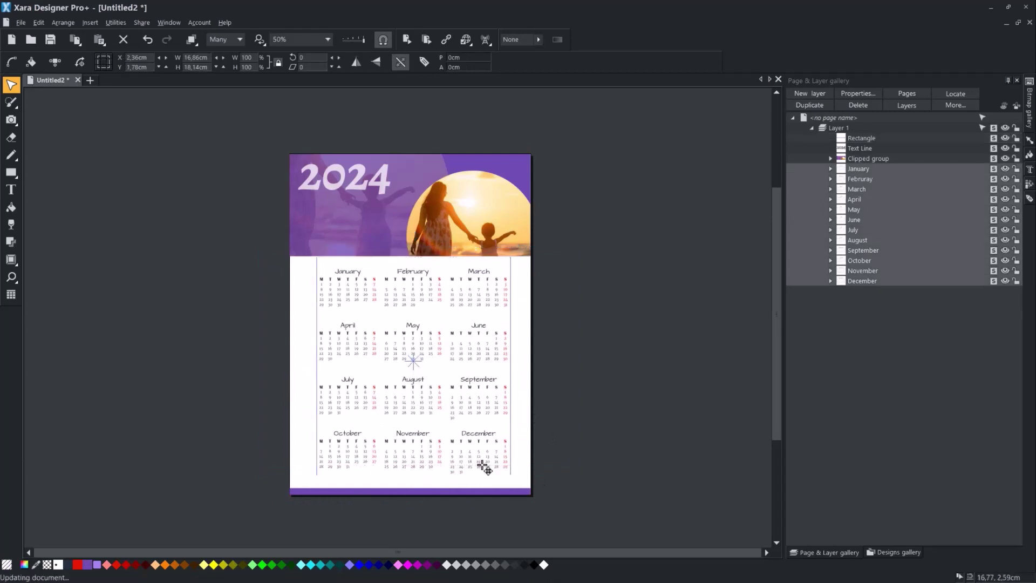
pyautogui.click(569, 445)
# - Give January's title row a purple theme-colour cell background behind the month name
pyautogui.scroll(1, 359, 272)
pyautogui.scroll(2, 359, 272)
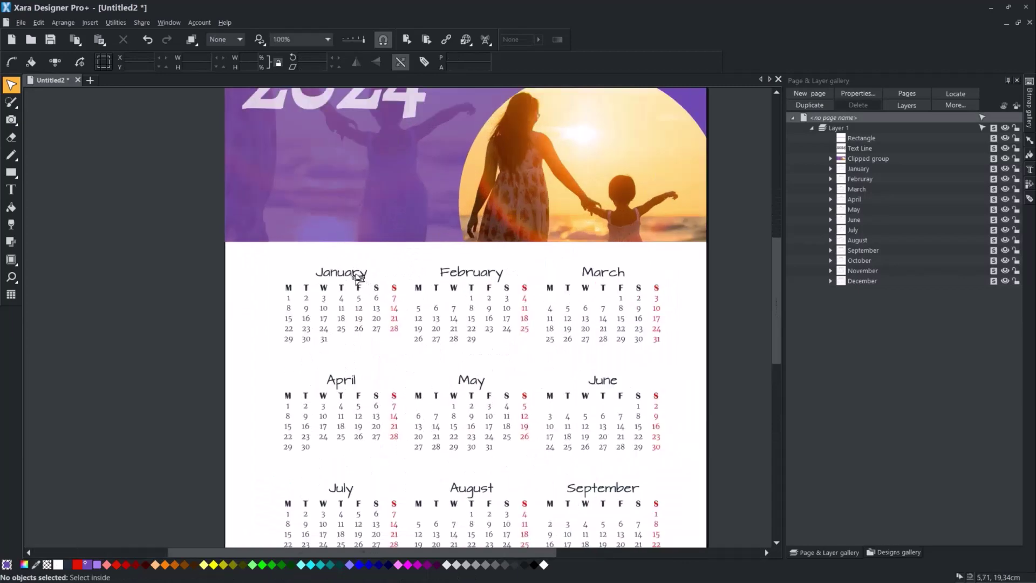
pyautogui.scroll(2, 358, 274)
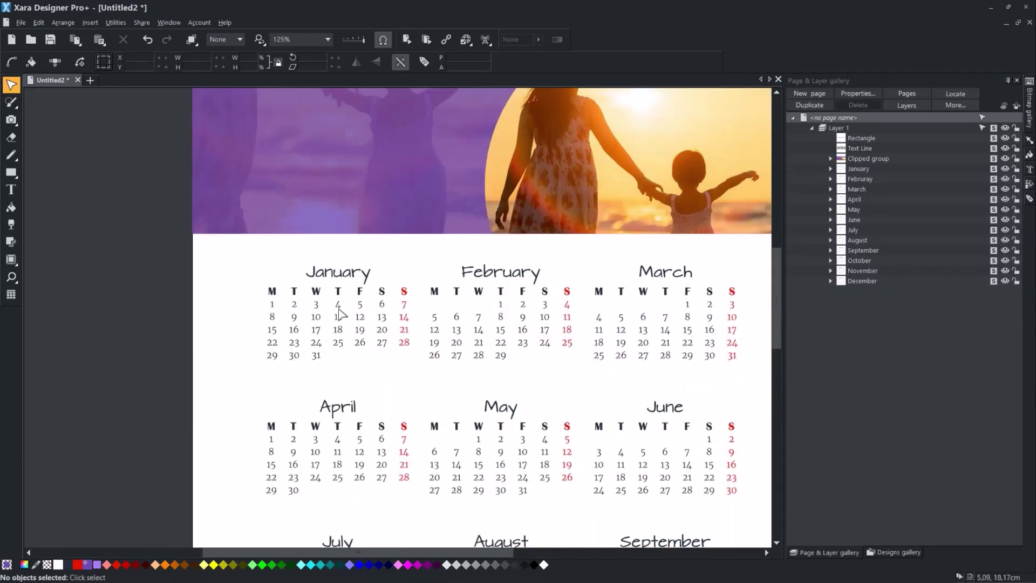
pyautogui.click(11, 296)
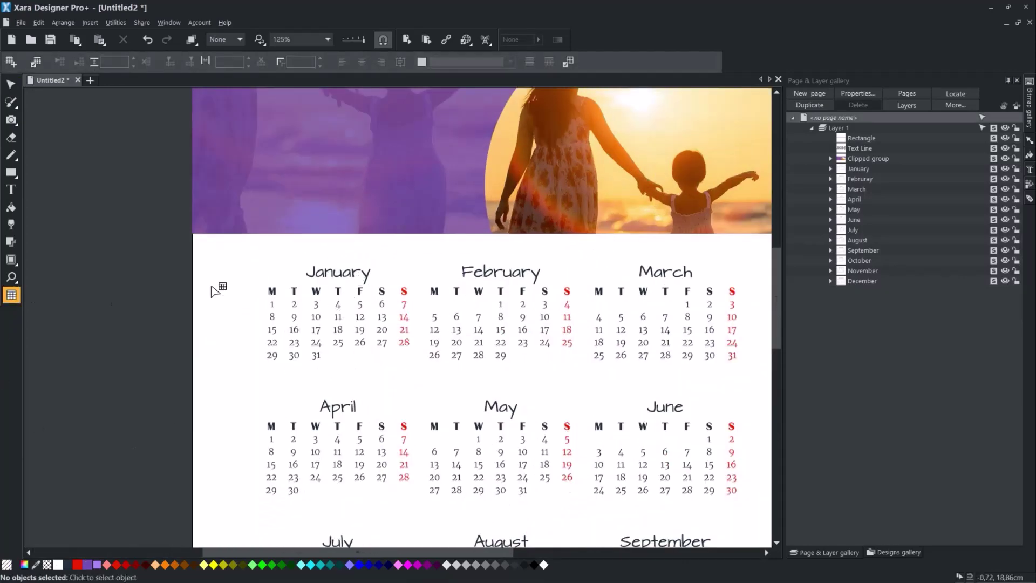
pyautogui.click(356, 276)
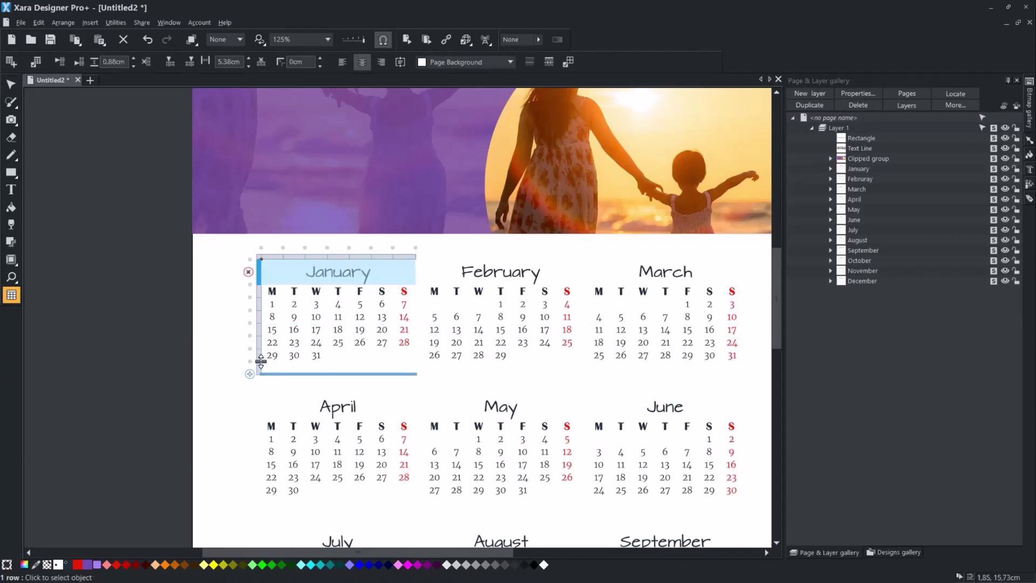
pyautogui.rightClick(89, 565)
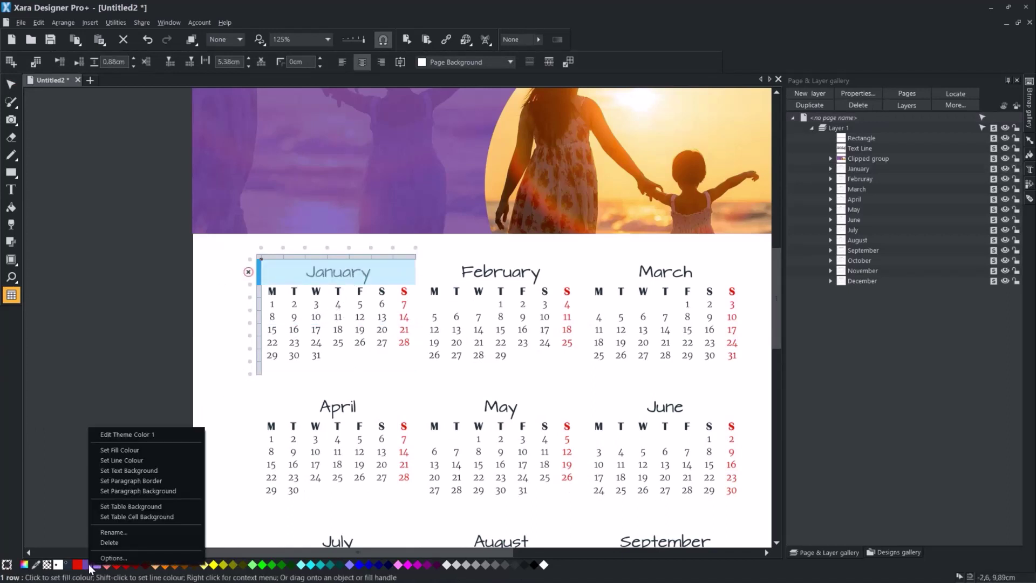
pyautogui.click(190, 517)
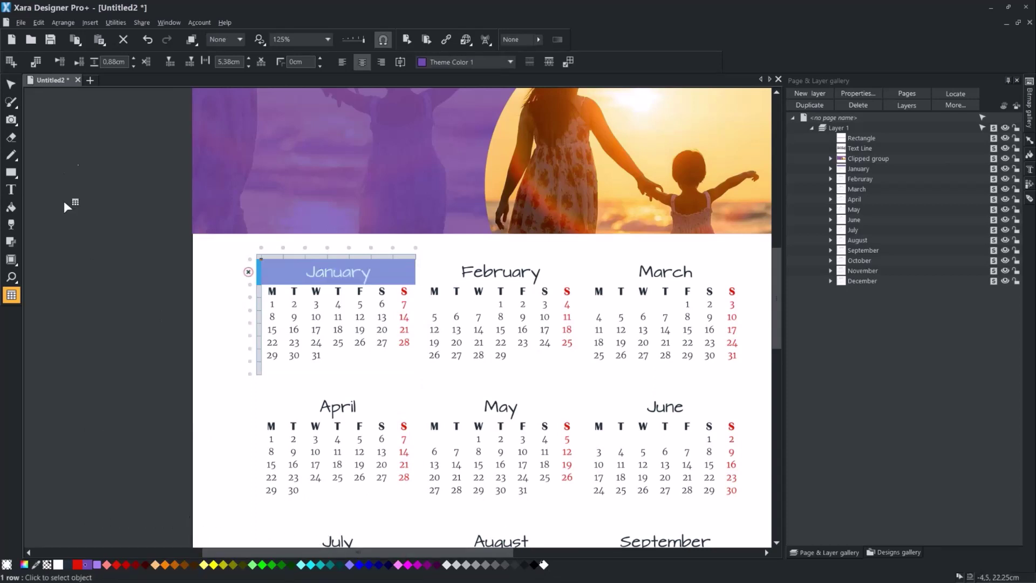
pyautogui.click(12, 92)
pyautogui.click(69, 227)
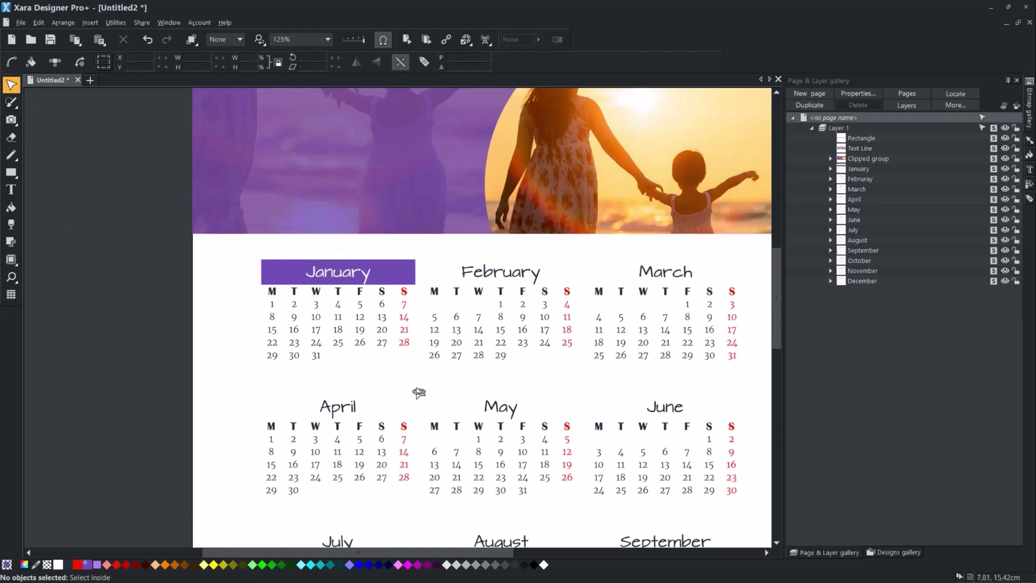
pyautogui.scroll(-1, 419, 393)
pyautogui.scroll(-1, 419, 393)
# - Copy the January table's formatting and paste it onto the February to April tables
pyautogui.scroll(-3, 477, 381)
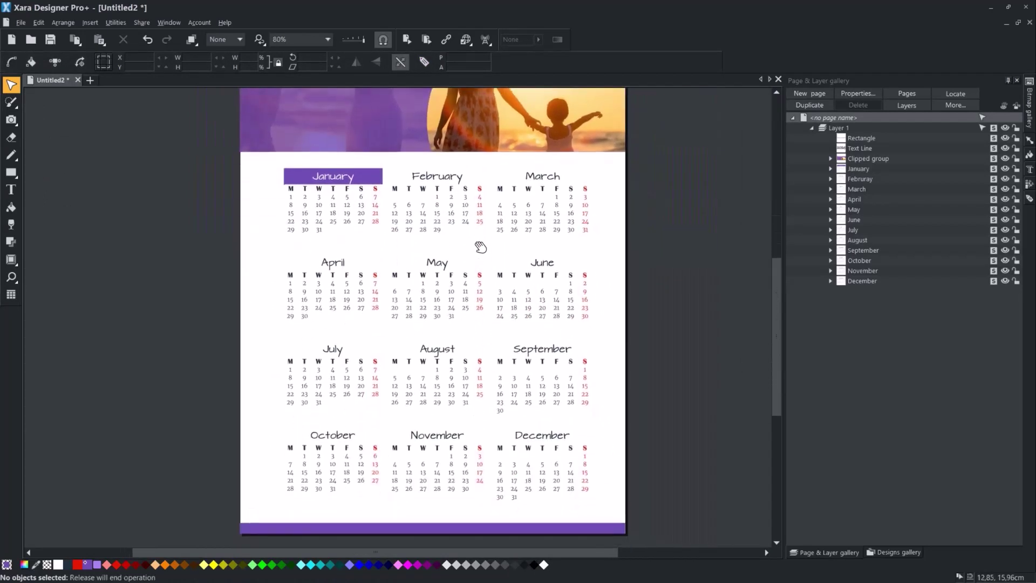
pyautogui.click(345, 198)
pyautogui.hotkey('ctrl', 'c')
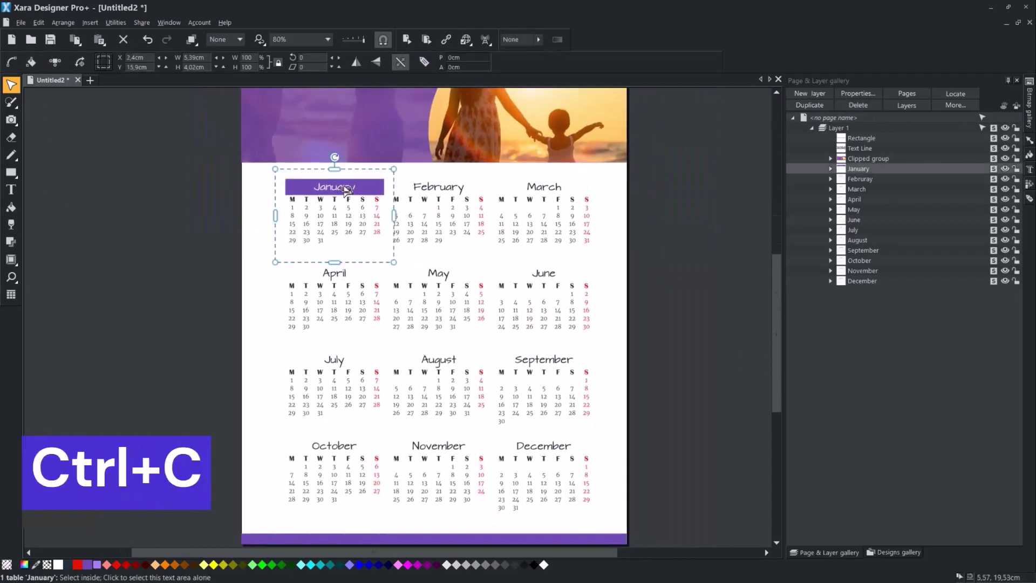
pyautogui.hotkey('ctrl', 'shift', 'a')
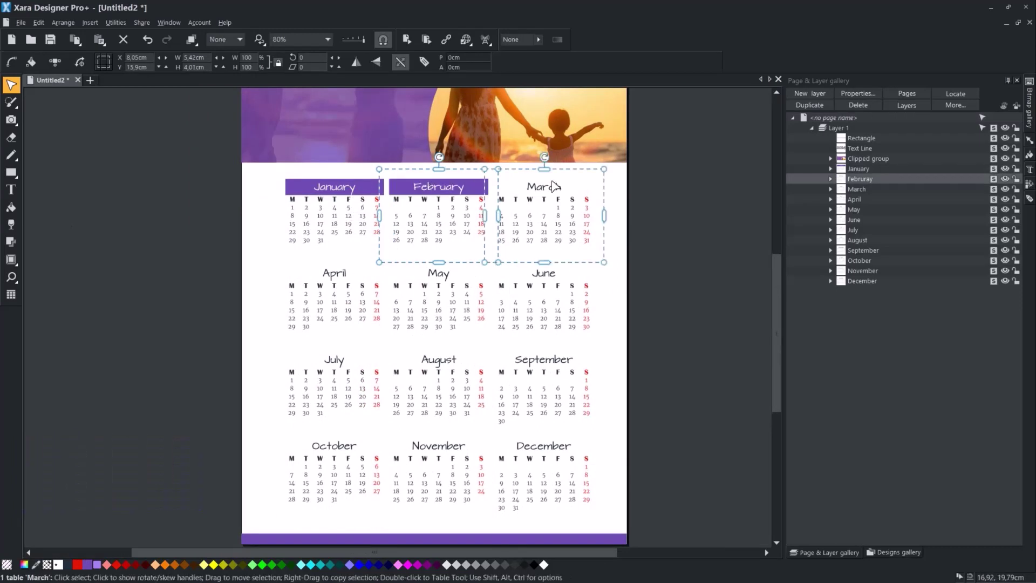
pyautogui.click(554, 186)
pyautogui.click(366, 277)
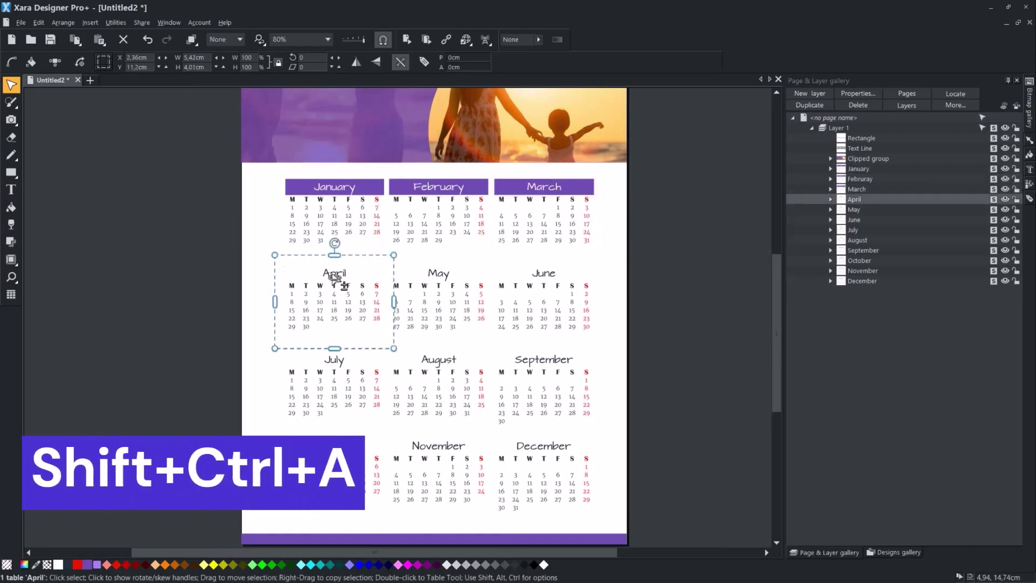
pyautogui.hotkey('ctrl', 'shift', 'a')
pyautogui.click(197, 279)
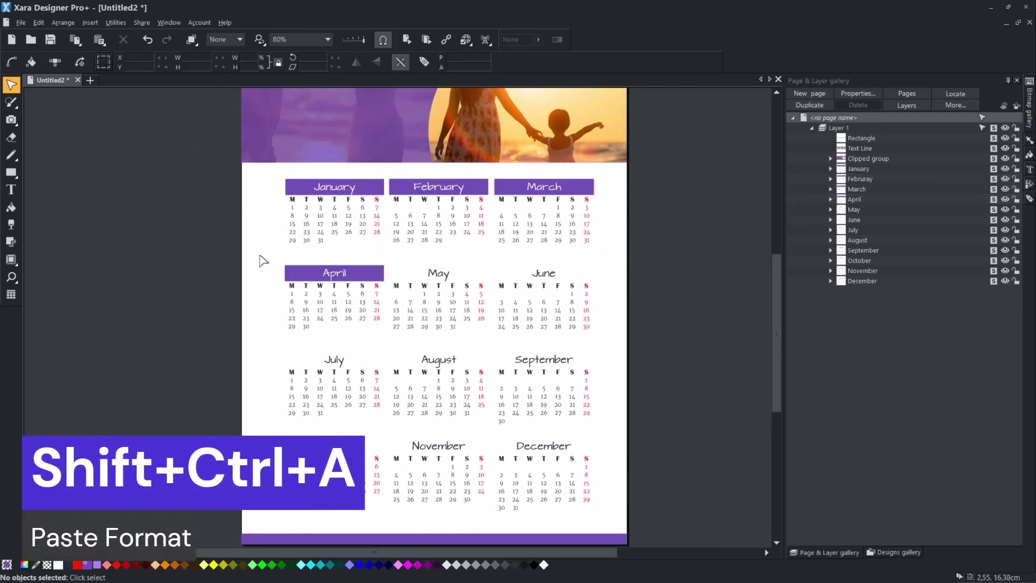
# - Paste January's purple title formatting onto the May through December tables
pyautogui.scroll(2, 337, 208)
pyautogui.click(506, 316)
pyautogui.hotkey('ctrl', 'shift', 'a')
pyautogui.click(661, 313)
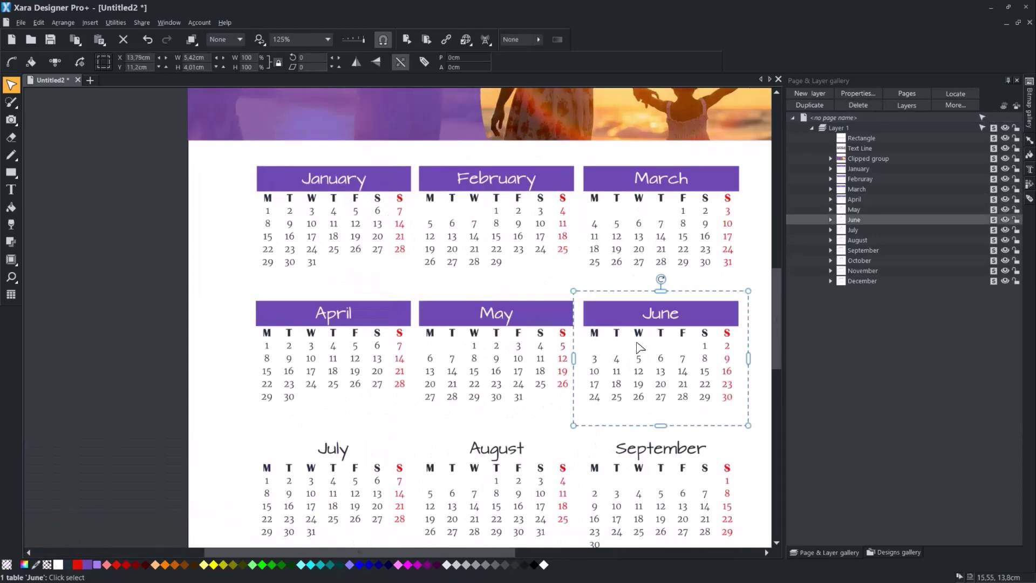
pyautogui.scroll(-2, 624, 317)
pyautogui.click(347, 355)
pyautogui.click(451, 354)
pyautogui.click(556, 440)
pyautogui.hotkey('ctrl', 'shift', 'a')
pyautogui.click(463, 455)
pyautogui.hotkey('ctrl', 'shift', 'a')
pyautogui.click(353, 451)
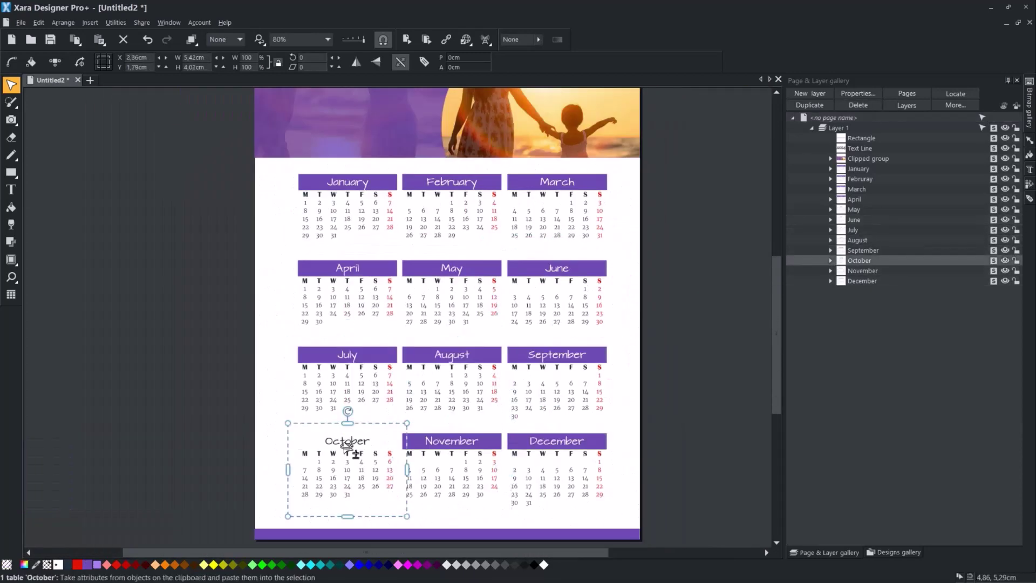
pyautogui.click(210, 409)
pyautogui.scroll(-2, 219, 413)
# - Move all twelve month tables together, slightly left and then slightly down
pyautogui.moveTo(221, 250); pyautogui.dragTo(567, 472)
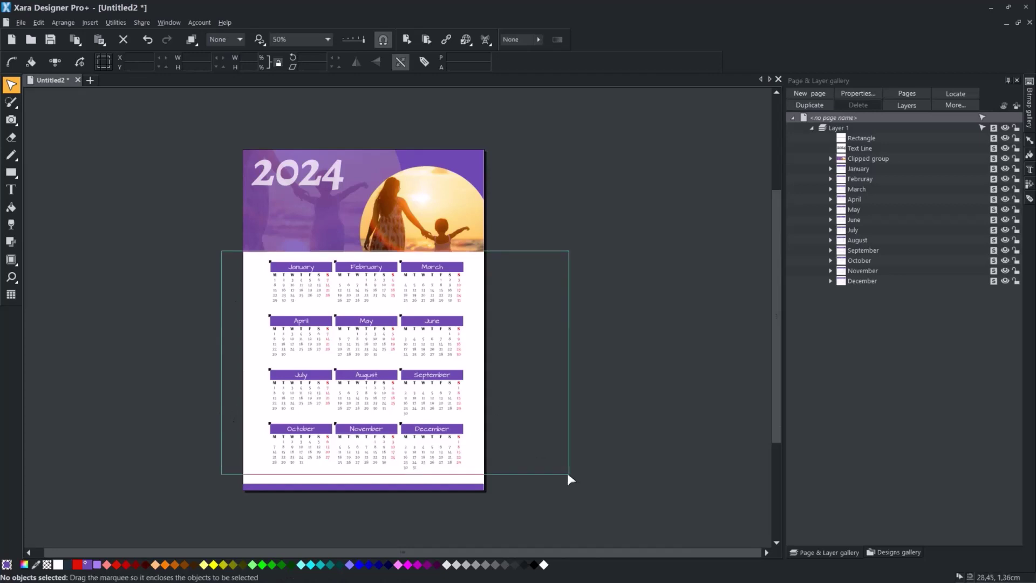
pyautogui.moveTo(432, 429); pyautogui.dragTo(430, 429)
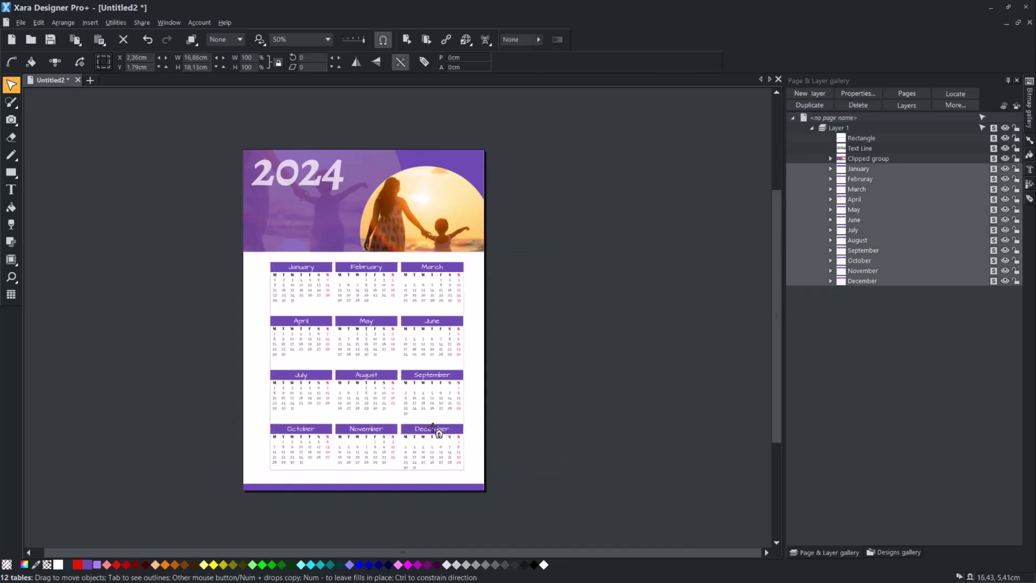
pyautogui.click(688, 446)
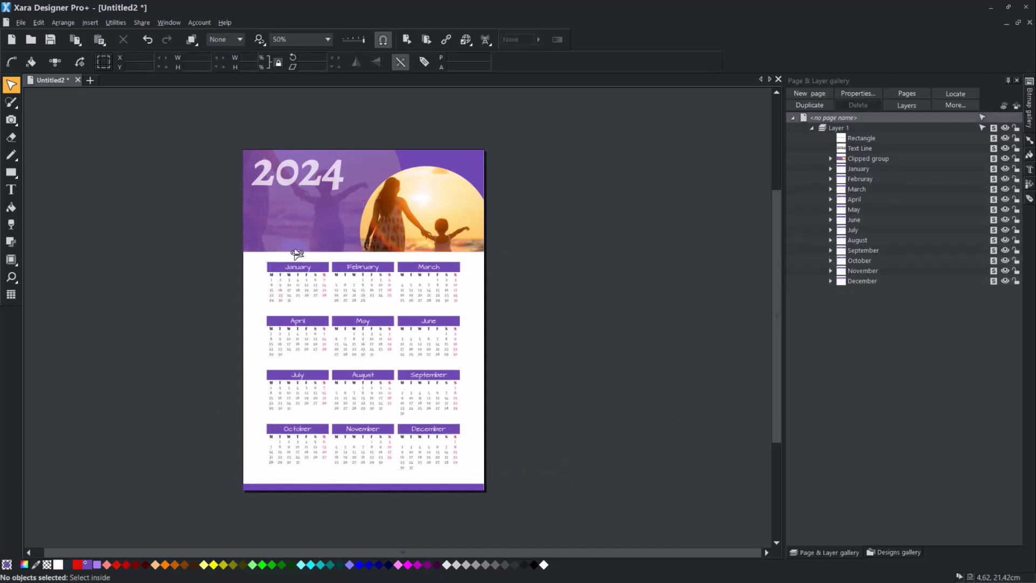
pyautogui.moveTo(381, 302); pyautogui.dragTo(533, 484)
pyautogui.moveTo(440, 423); pyautogui.dragTo(439, 427)
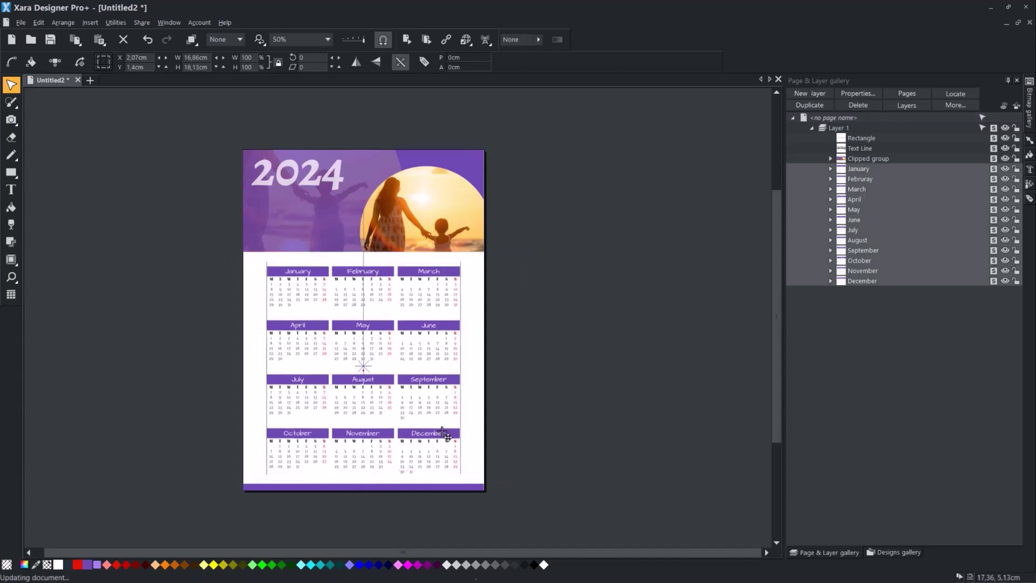